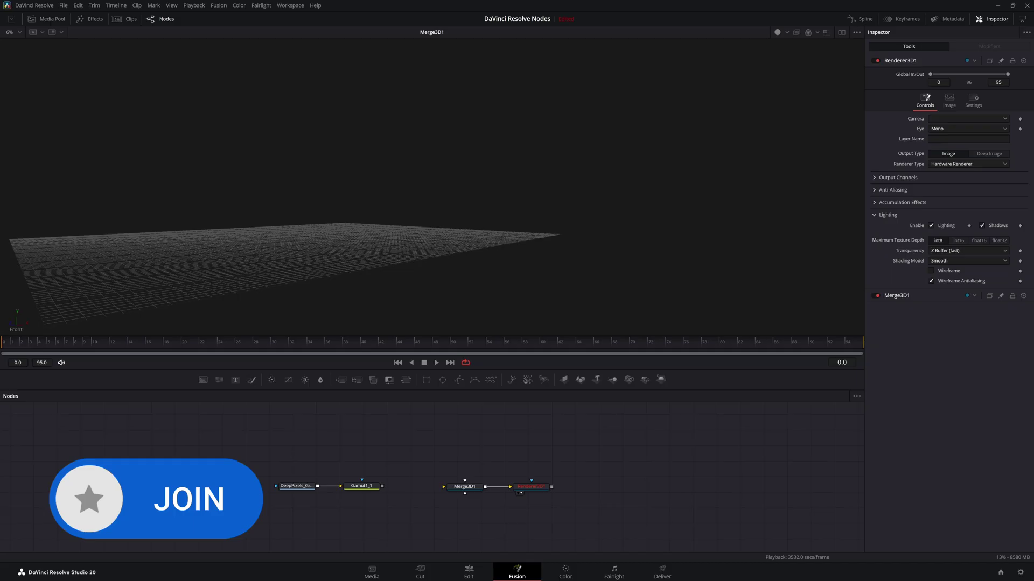
View the DeepPixels loader zoomed in, then show the Gamut1_1 output in the viewer.
drag(248, 446, 405, 513)
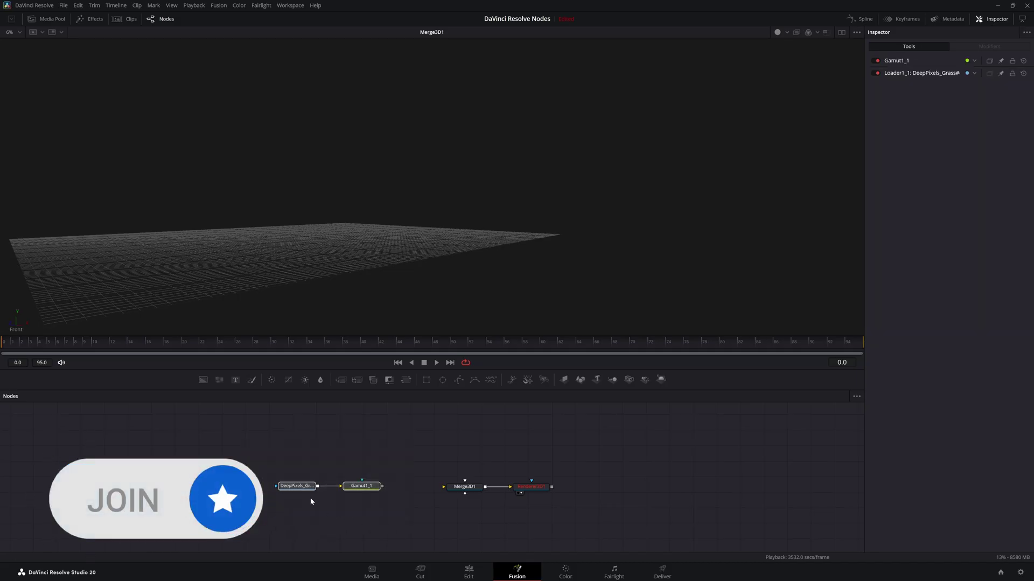
click(296, 487)
key(1)
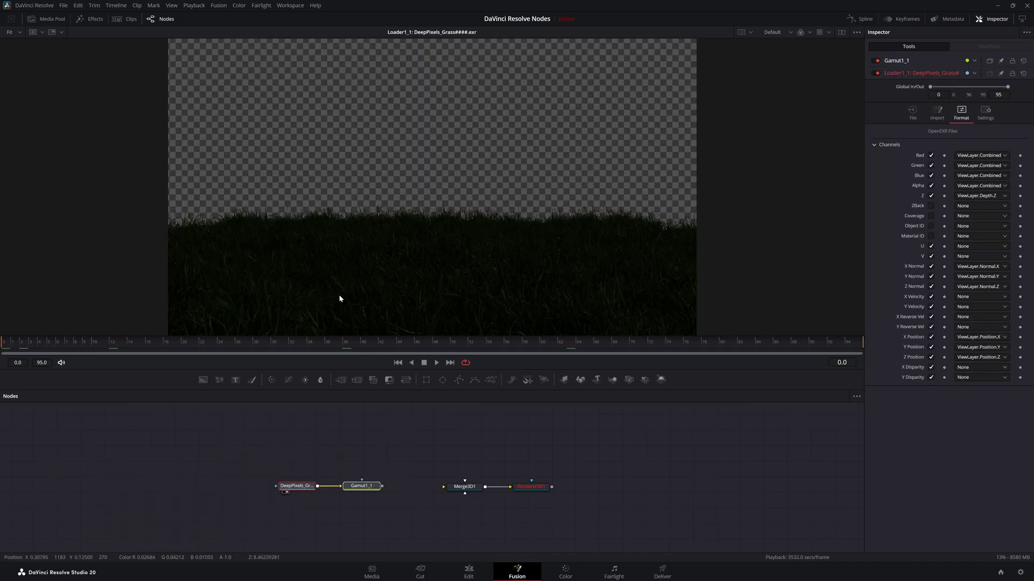
drag(422, 290, 269, 293)
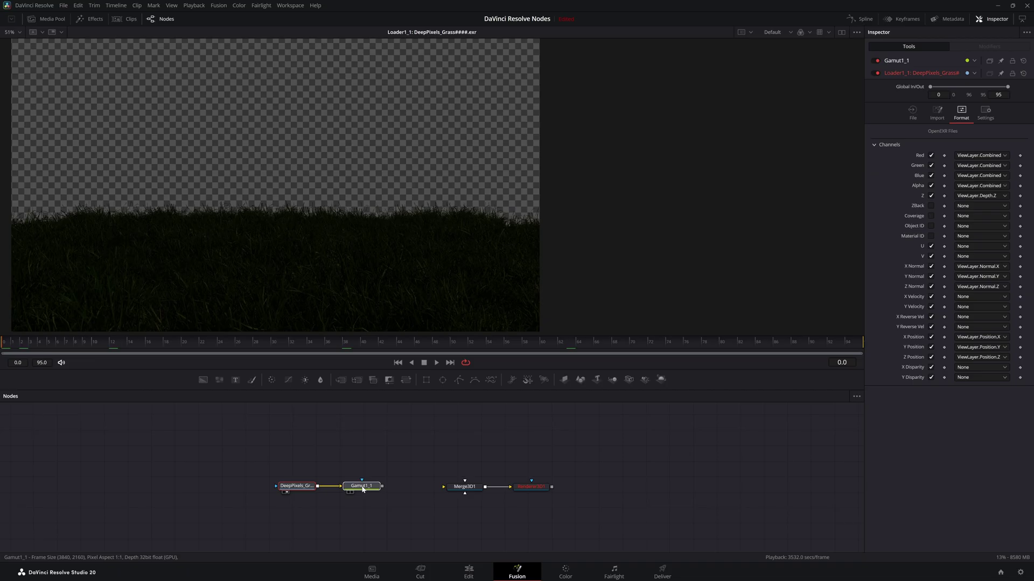
drag(362, 489, 299, 234)
drag(360, 270, 345, 268)
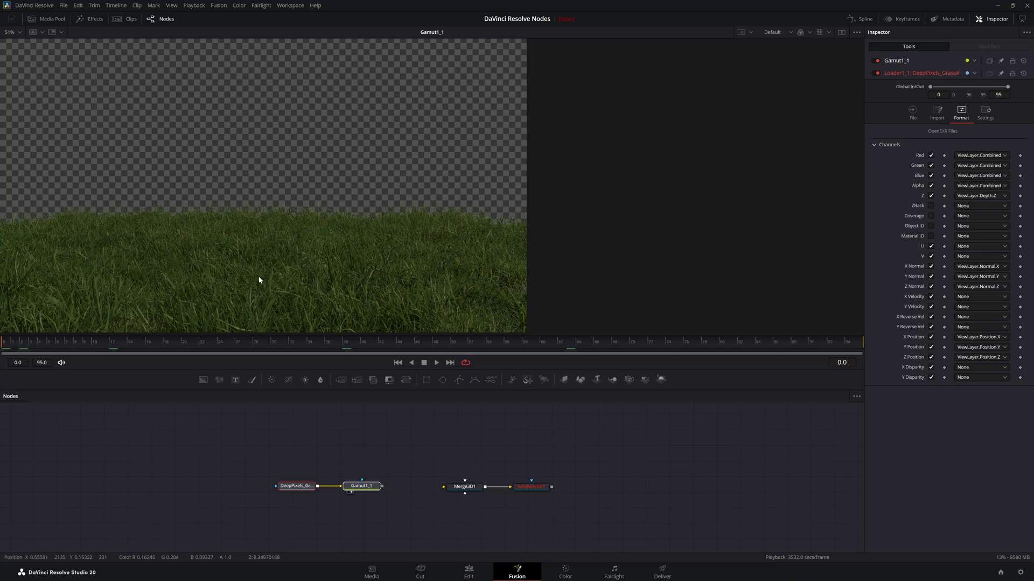
Add a Deep To Points node from the 'deep' tool search and place it above Merge3D1.
click(423, 455)
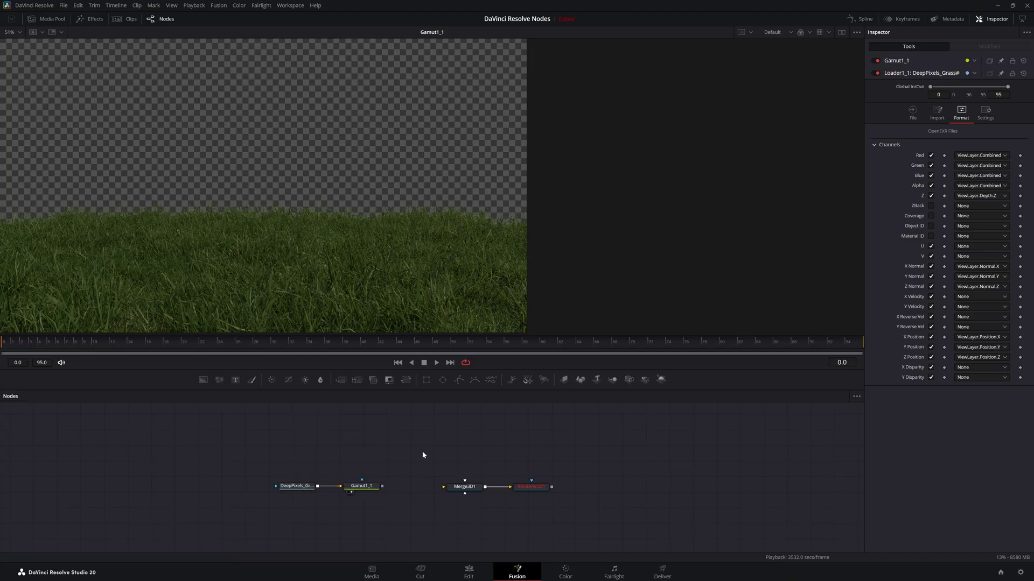
key(shift+space)
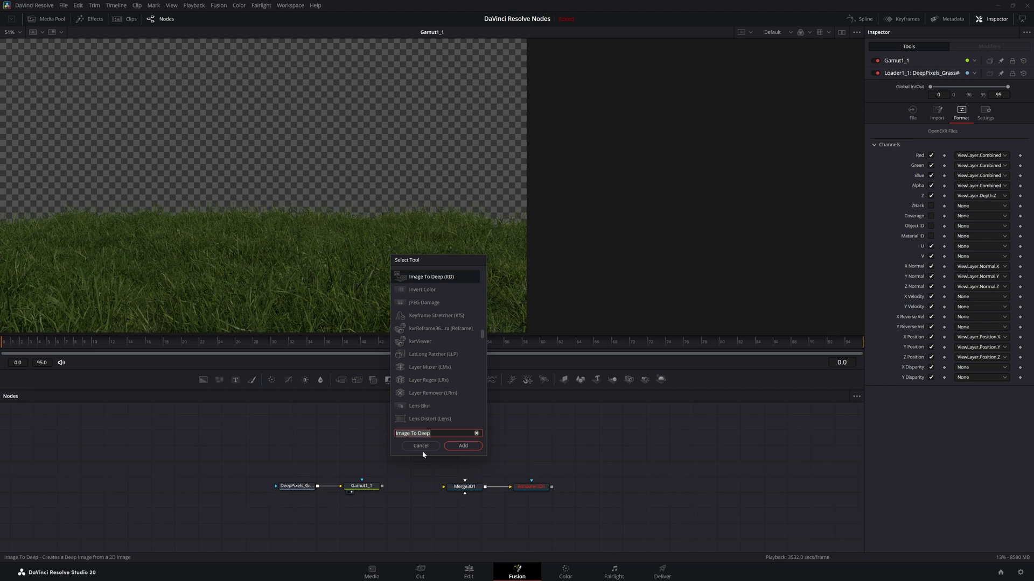
text(deep)
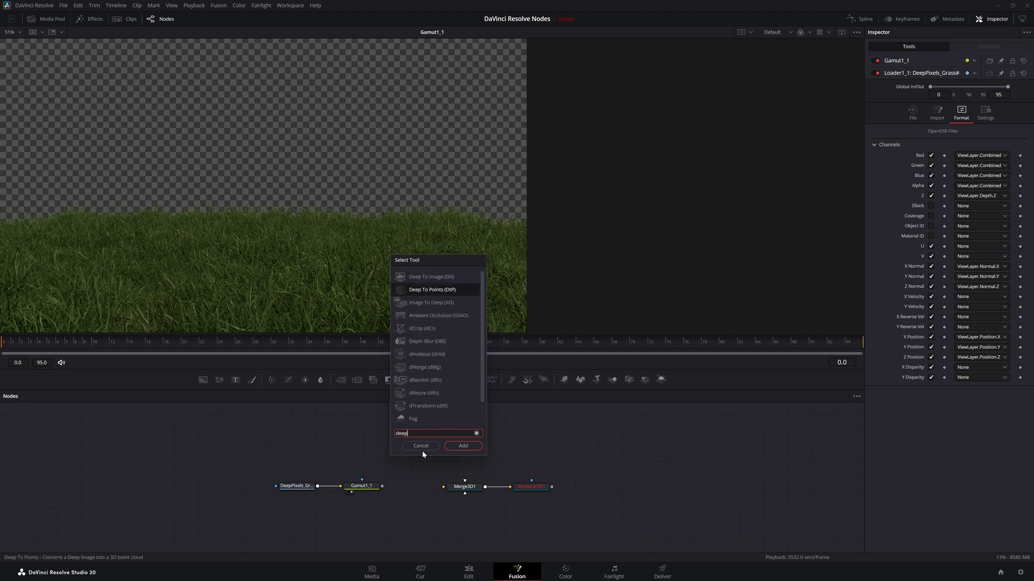
click(464, 447)
drag(440, 453, 458, 452)
drag(264, 451, 400, 501)
mouse_move(460, 455)
mouse_down()
mouse_move(461, 442)
mouse_move(490, 463)
mouse_move(472, 486)
mouse_move(464, 450)
mouse_up()
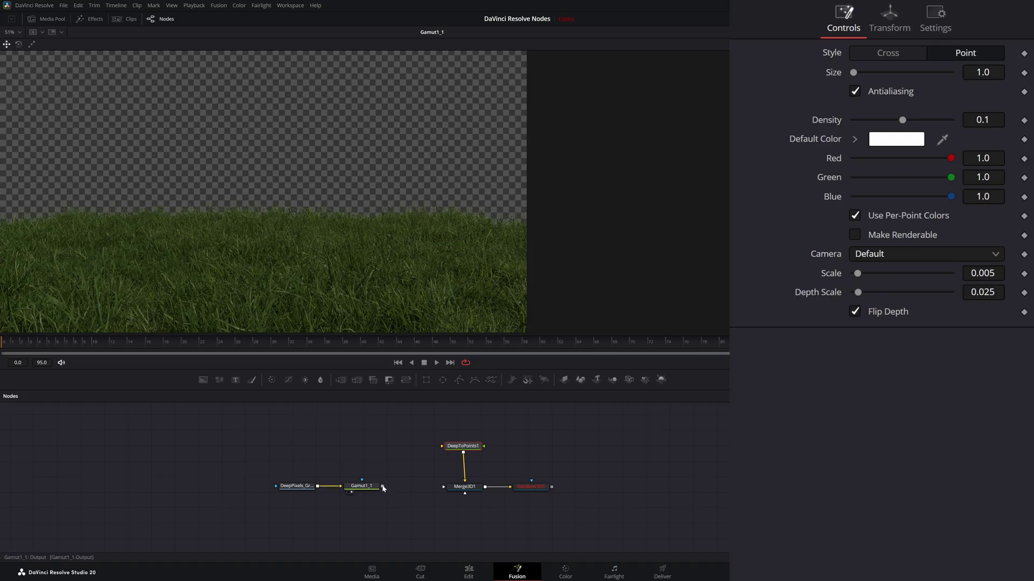
Connect Gamut1_1 into DeepToPoints1 and view the Merge3D1 3D scene.
drag(382, 487, 442, 446)
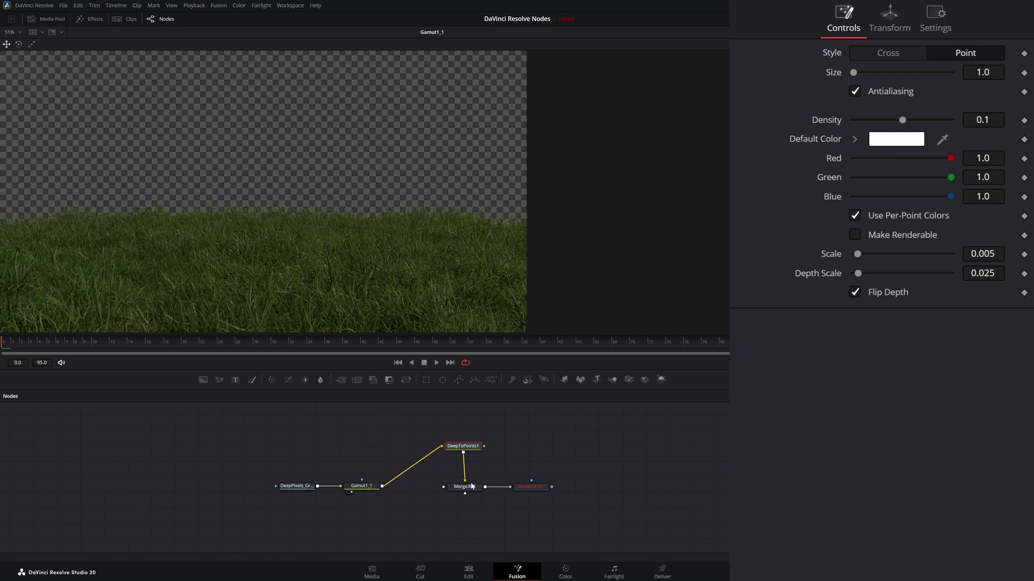
click(454, 493)
drag(374, 308, 344, 277)
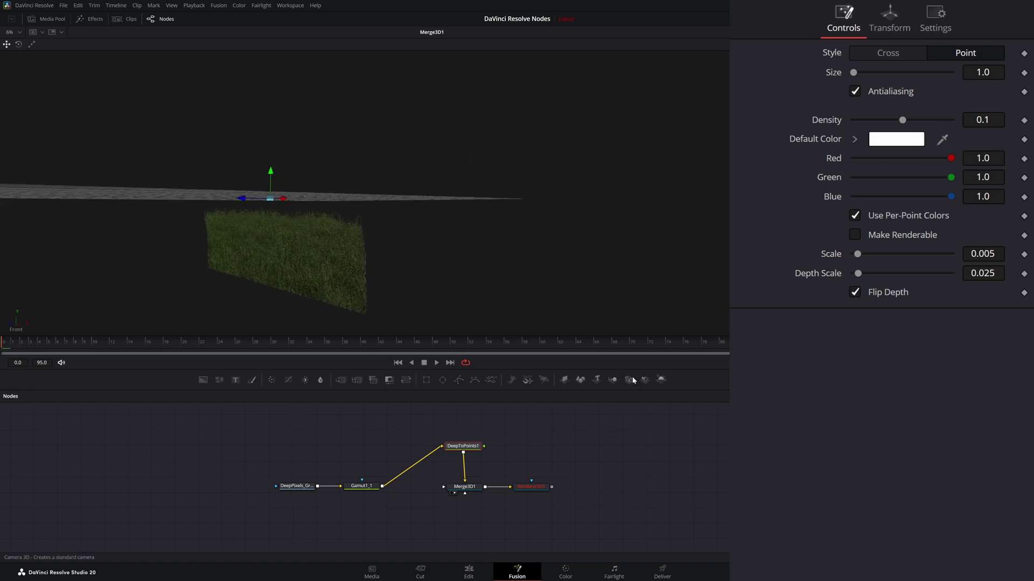
Add a Camera3D wired into DeepToPoints1 and orbit around the grass point cloud.
drag(636, 380, 514, 426)
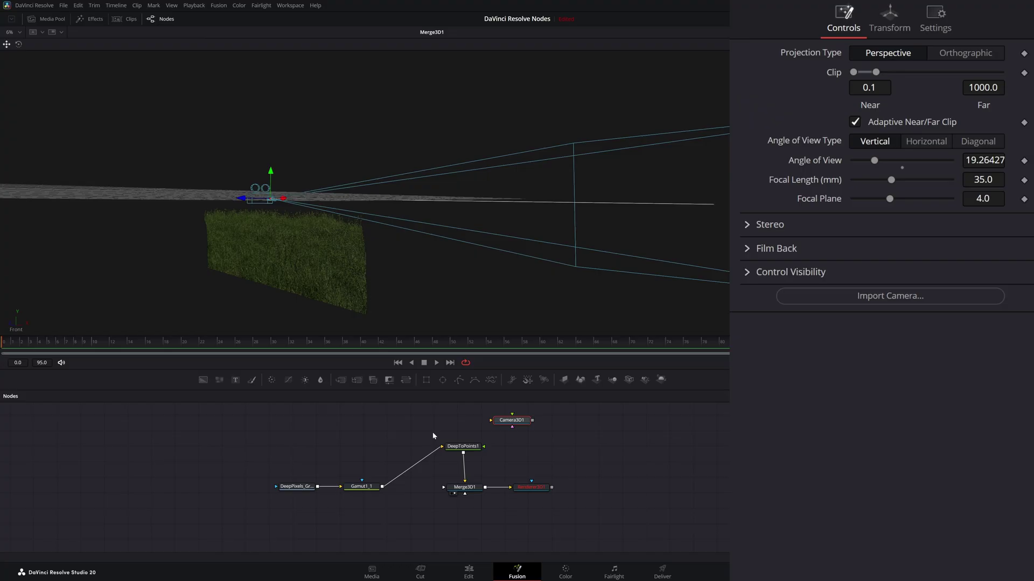
drag(432, 431, 486, 458)
drag(532, 420, 484, 447)
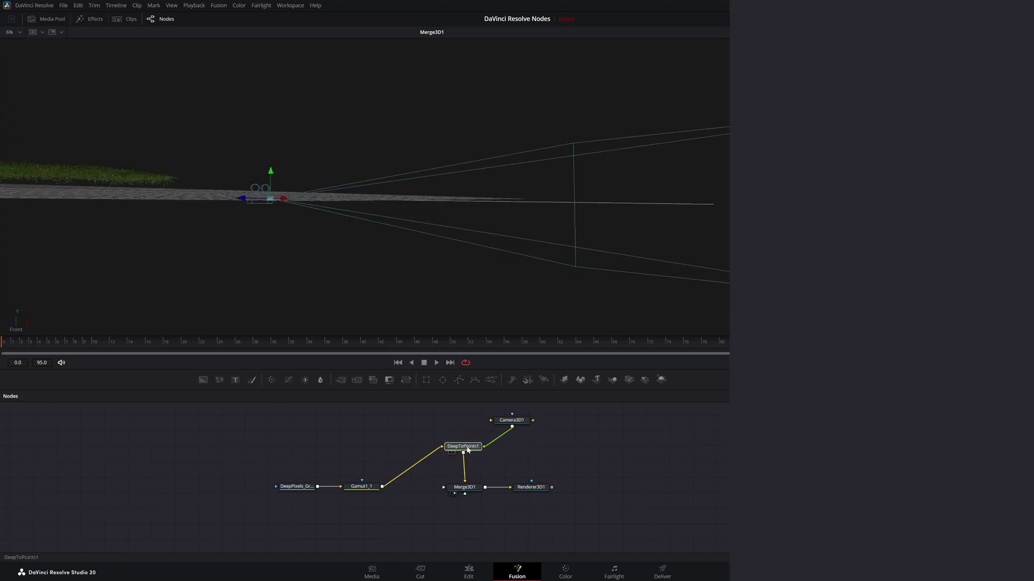
click(468, 450)
drag(221, 259, 293, 292)
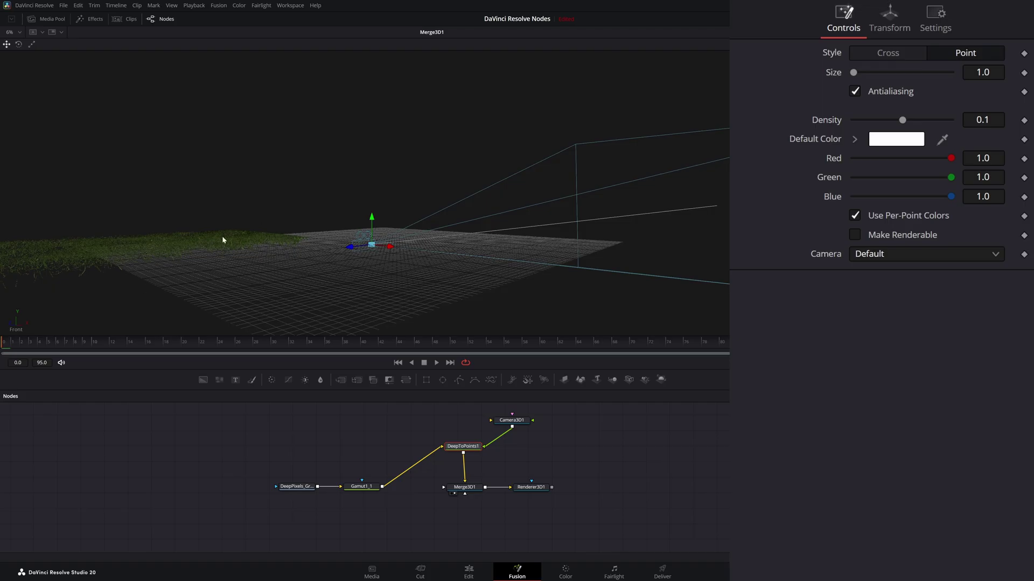
mouse_move(196, 289)
mouse_down()
mouse_move(253, 286)
mouse_move(276, 257)
mouse_move(286, 279)
mouse_move(267, 270)
mouse_move(170, 291)
mouse_move(159, 279)
mouse_move(191, 281)
mouse_up()
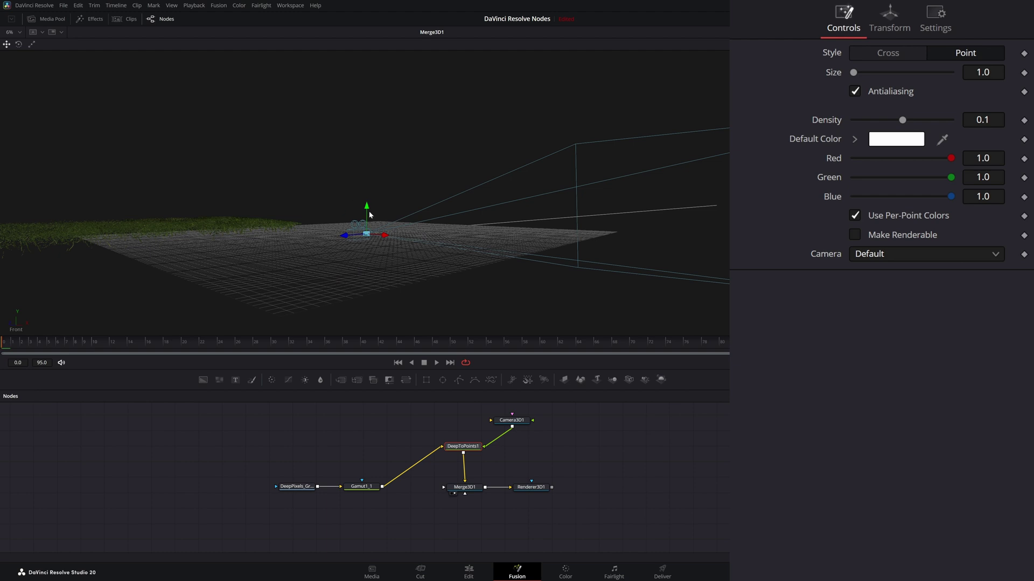
drag(398, 424, 378, 441)
Insert a dTransform node after Gamut1_1 using the 'dtr' tool search.
click(346, 502)
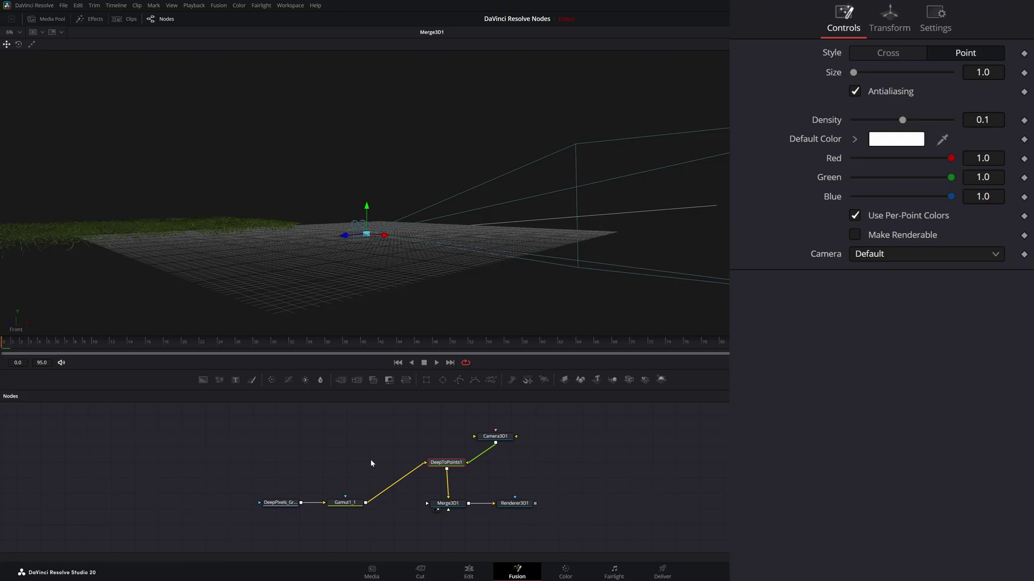
key(shift+space)
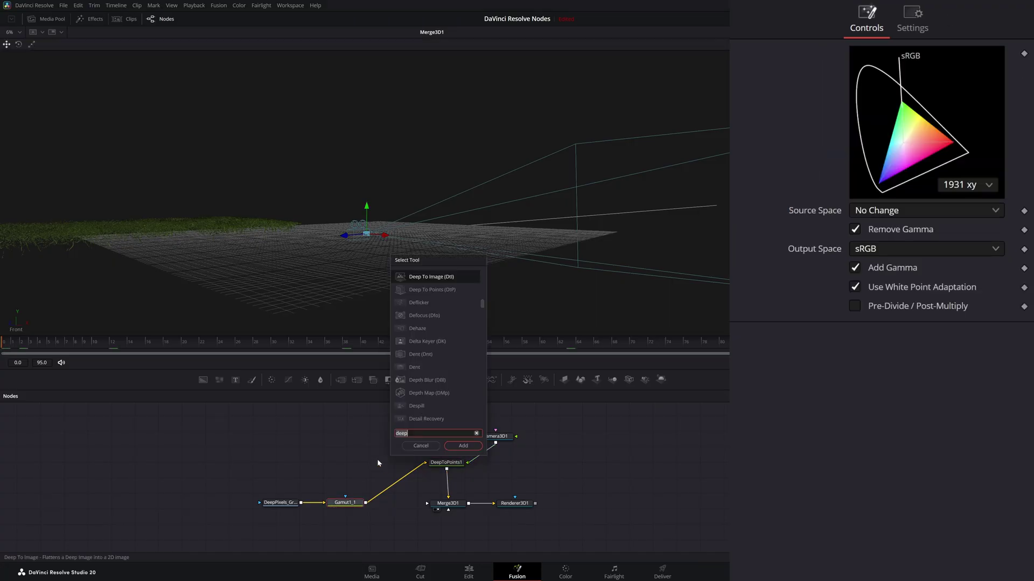
text(dtr)
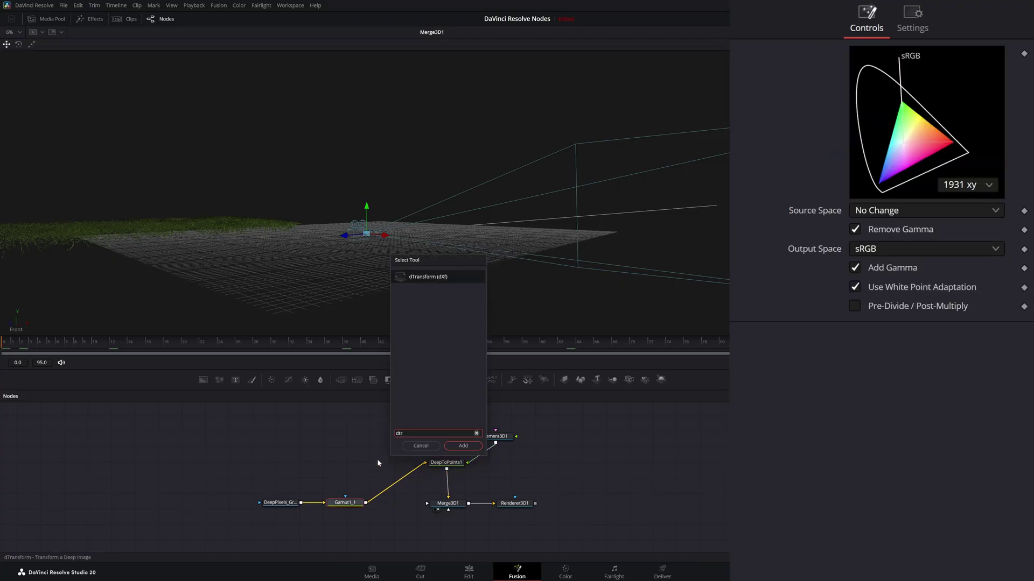
key(Return)
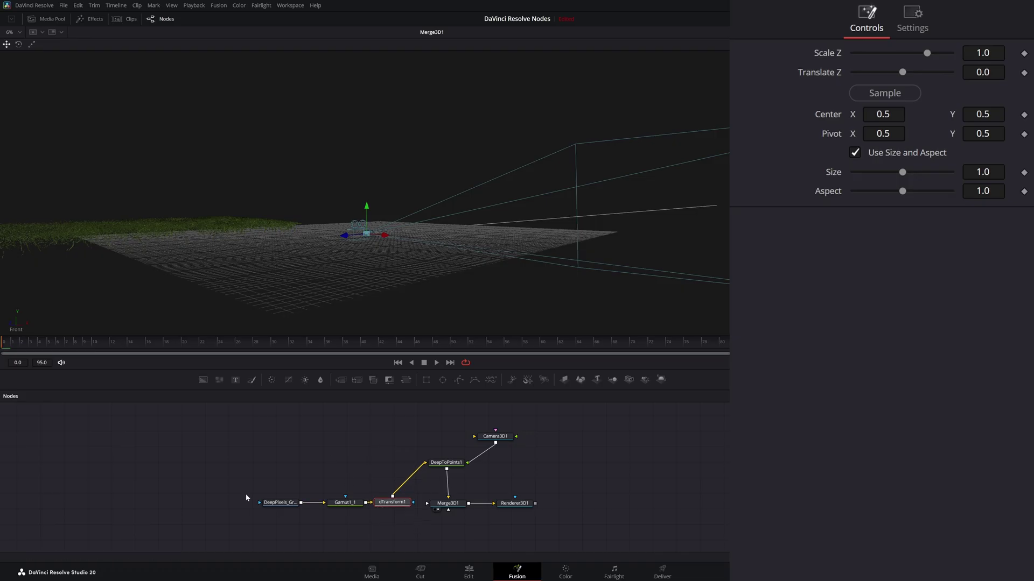
drag(246, 498, 334, 471)
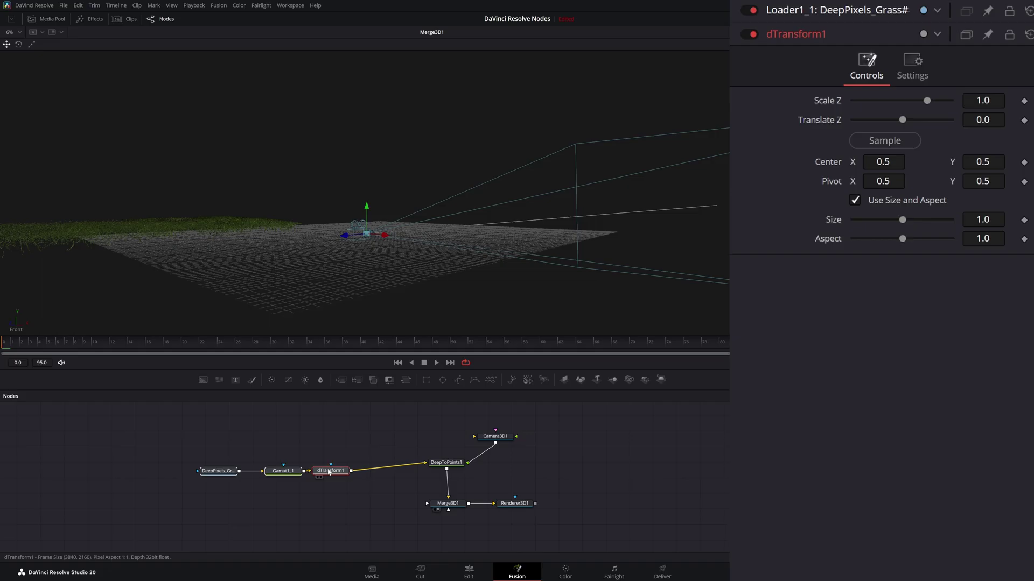
Set the dTransform1 Scale Z to -1.0 to flip the grass depth.
scroll(861, 114, down, 2)
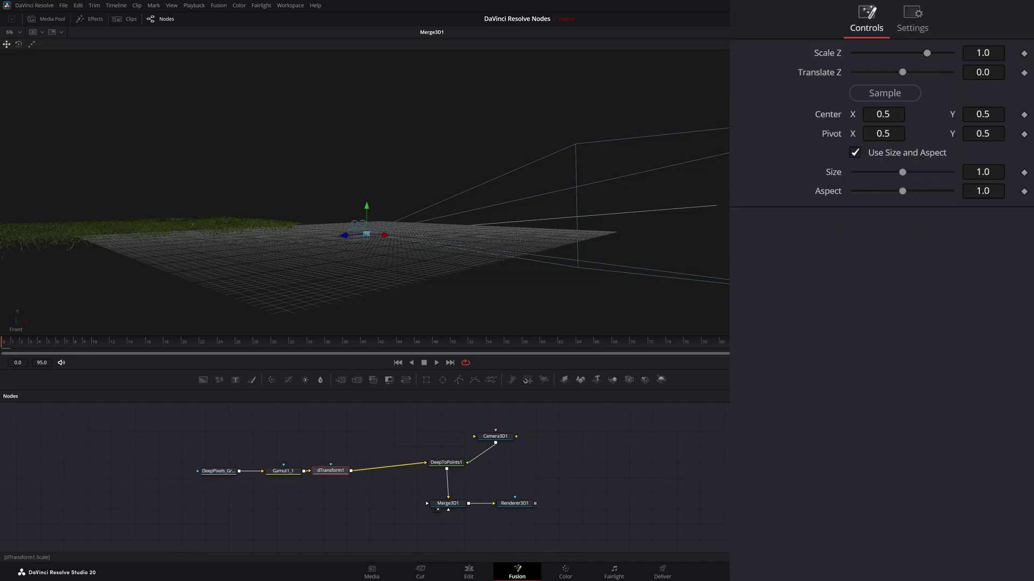
click(977, 53)
text(-)
key(Tab)
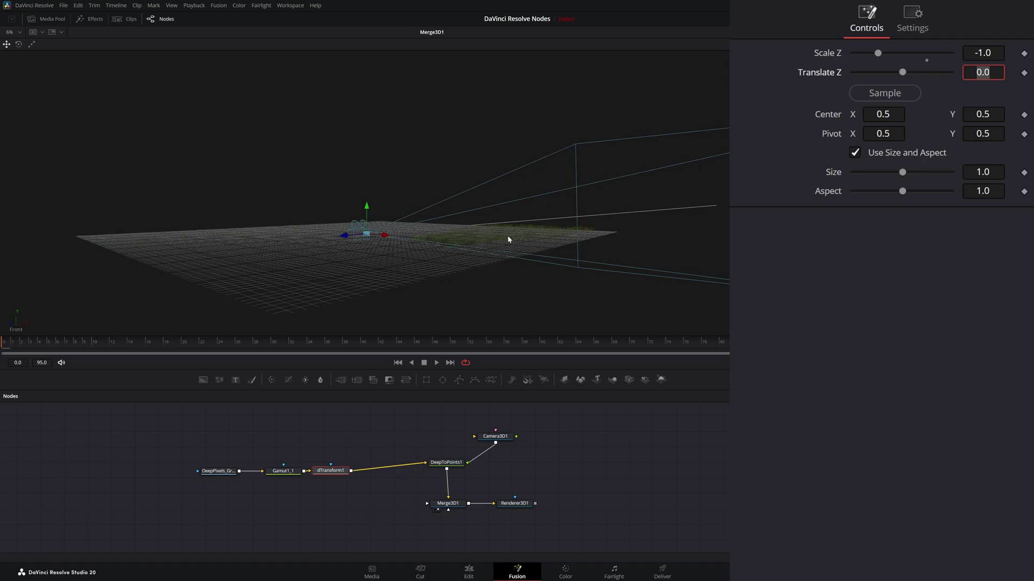
Load Renderer3D1 into viewer 1, showing an empty frame, and select DeepToPoints1.
click(516, 505)
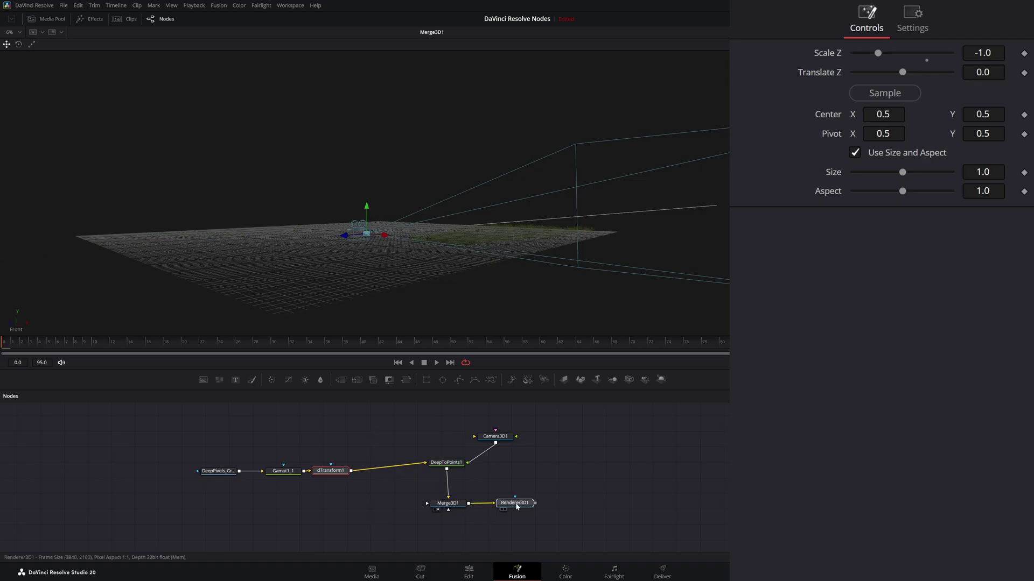
click(518, 505)
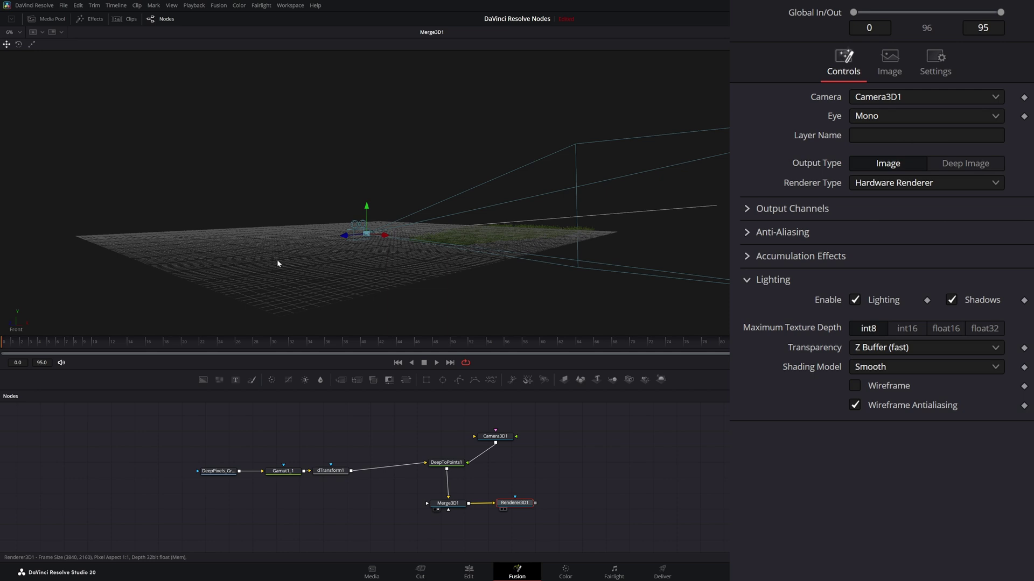
key(1)
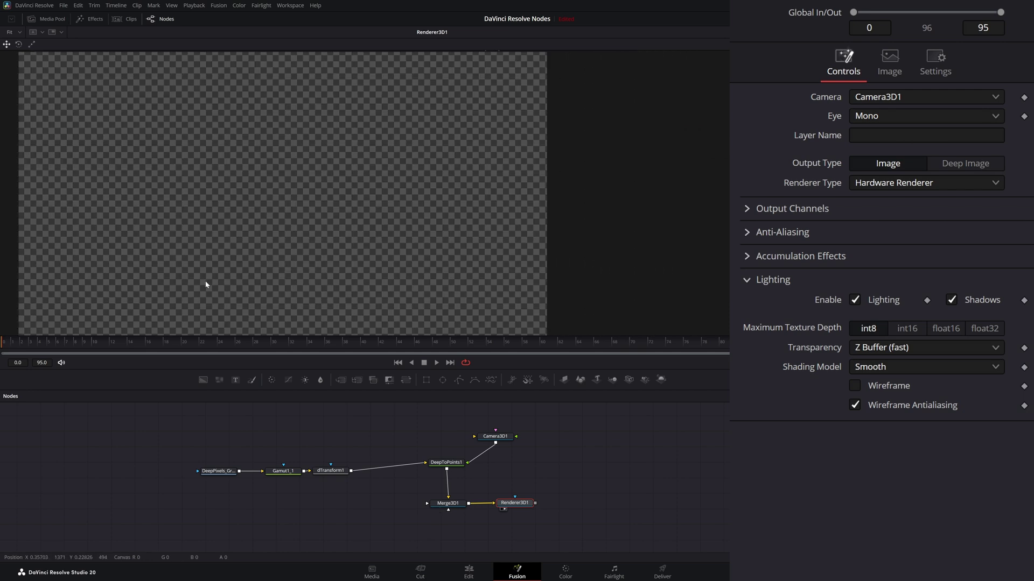
click(449, 464)
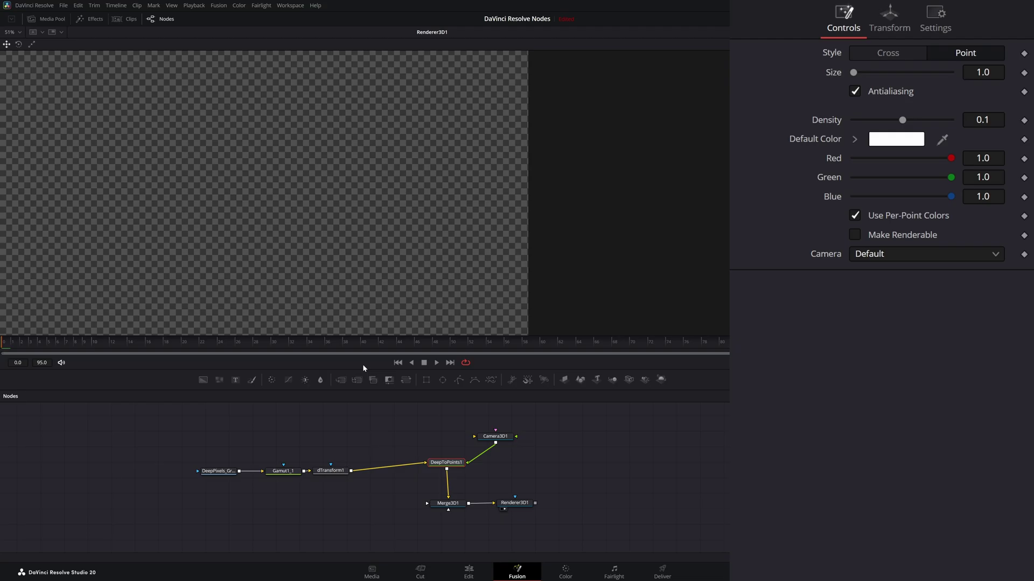
Make the DeepToPoints1 cloud renderable and set its Density to 1.0.
click(857, 235)
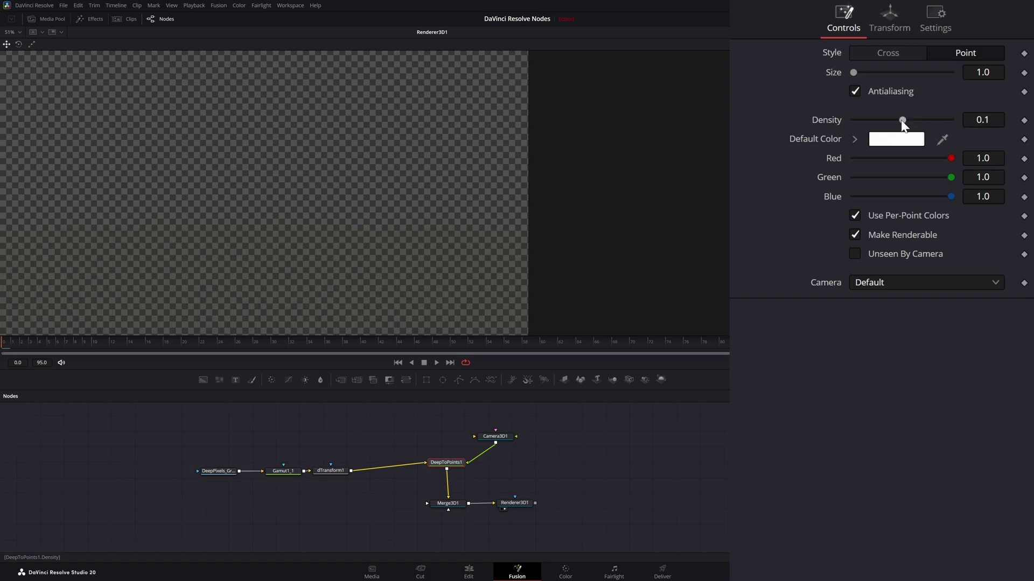
drag(902, 121, 986, 127)
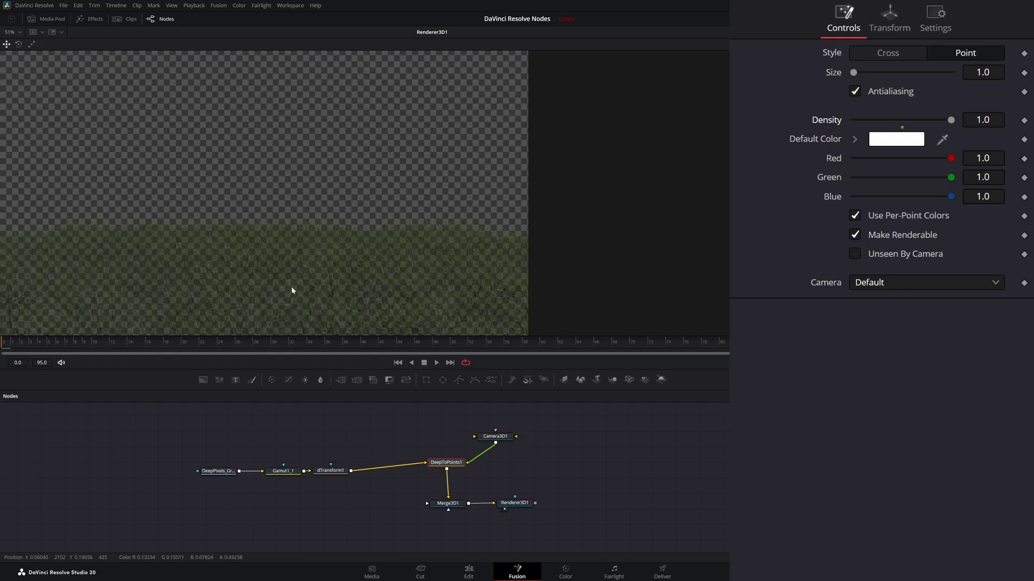
Zoom into the rendered grass and untick Antialiasing in DeepToPoints1 Controls.
scroll(258, 293, up, 5)
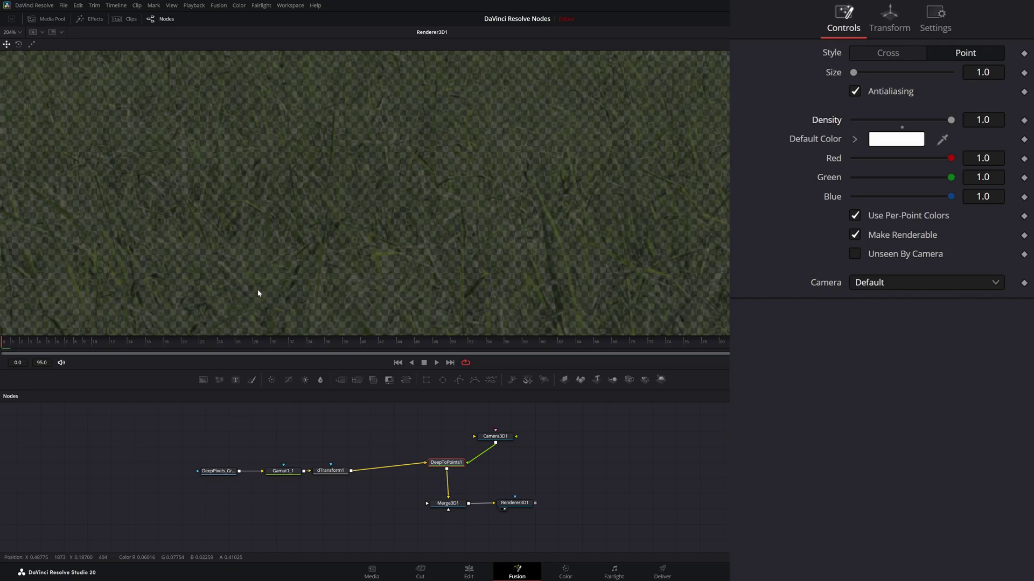
scroll(269, 266, up, 2)
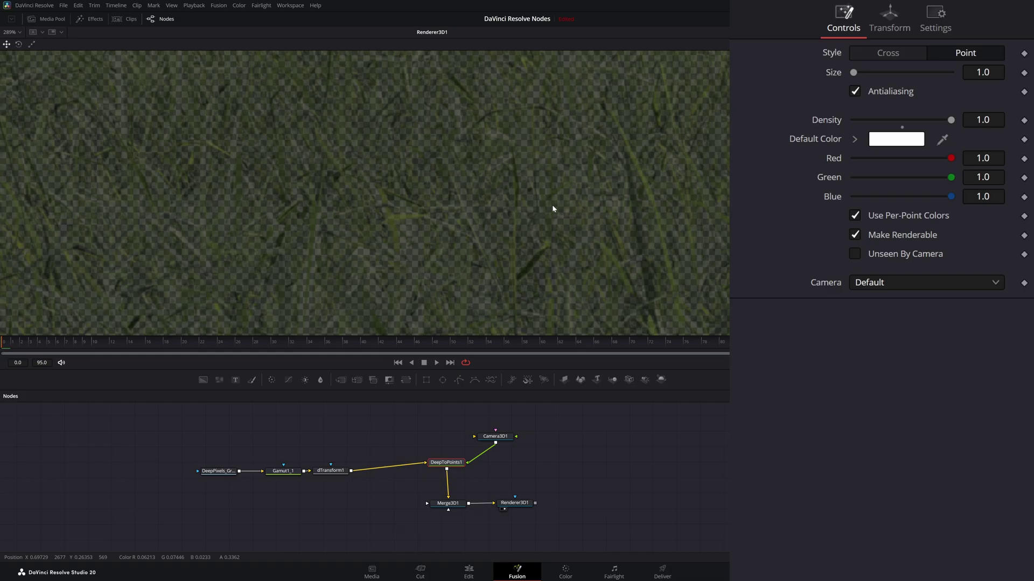
scroll(258, 198, up, 4)
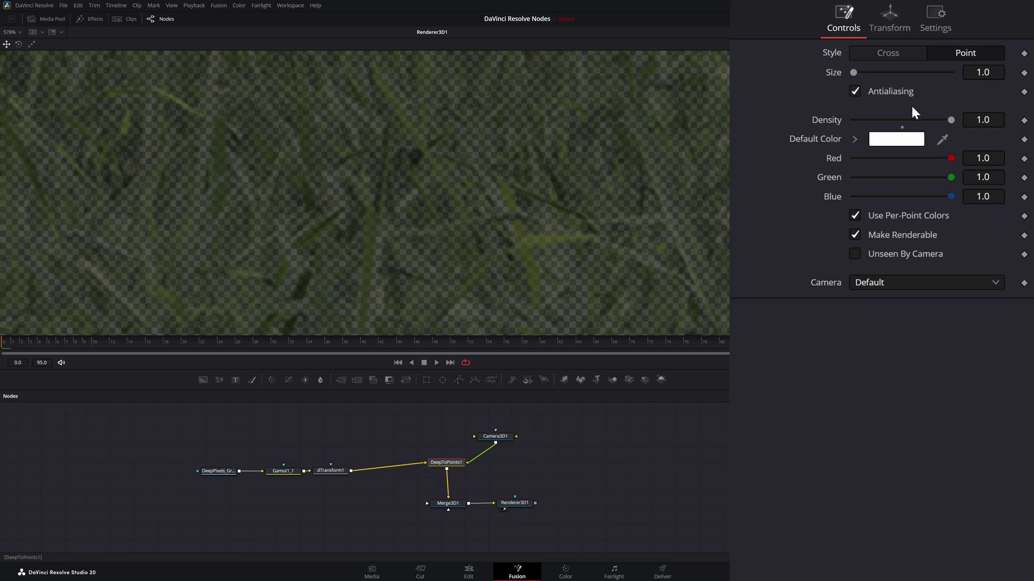
click(855, 91)
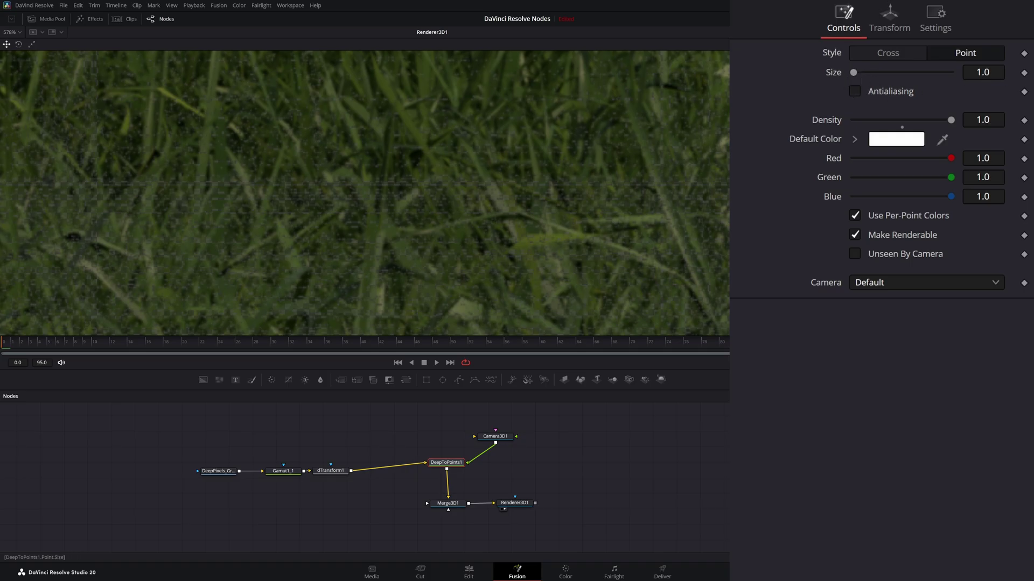
Set the DeepToPoints1 point Size to 1.81, checking the grass close up.
drag(854, 72, 864, 74)
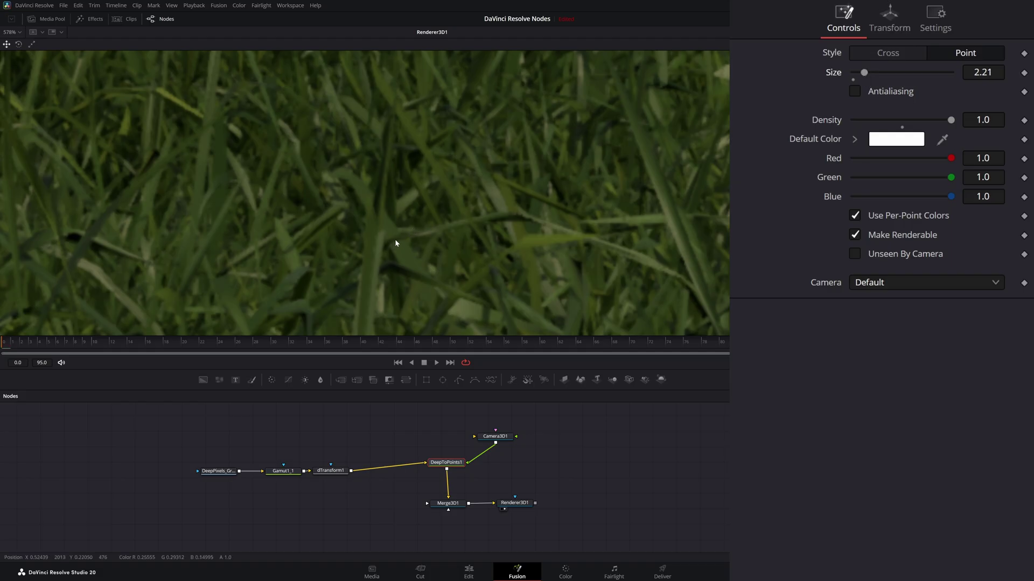
scroll(392, 245, up, 6)
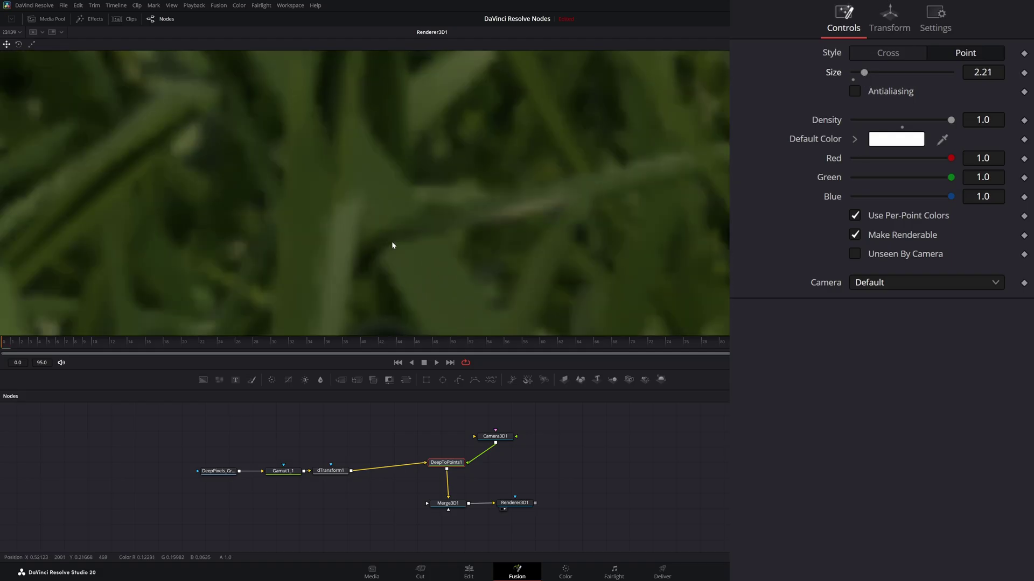
drag(402, 224, 319, 241)
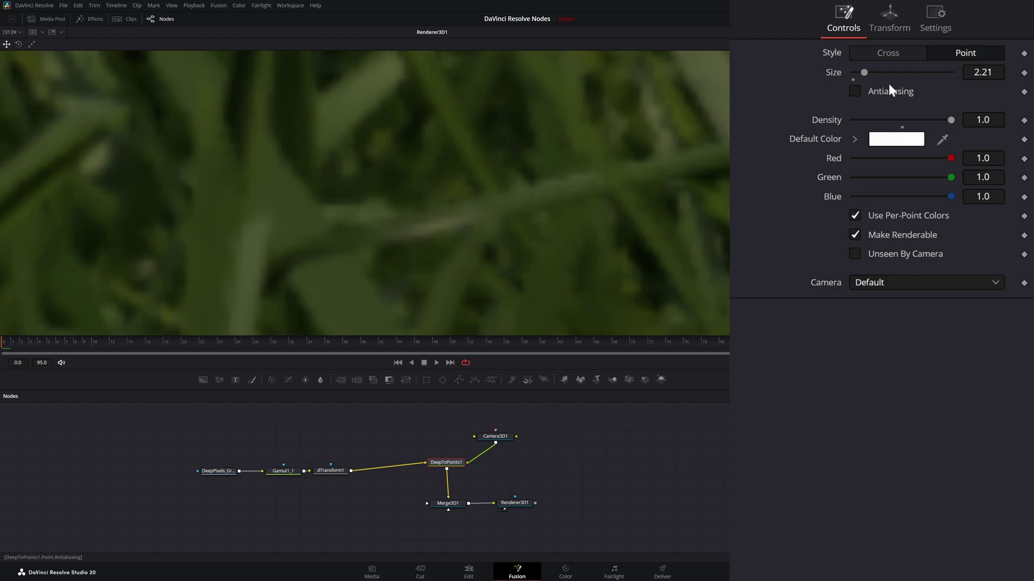
drag(983, 72, 961, 73)
scroll(367, 266, down, 6)
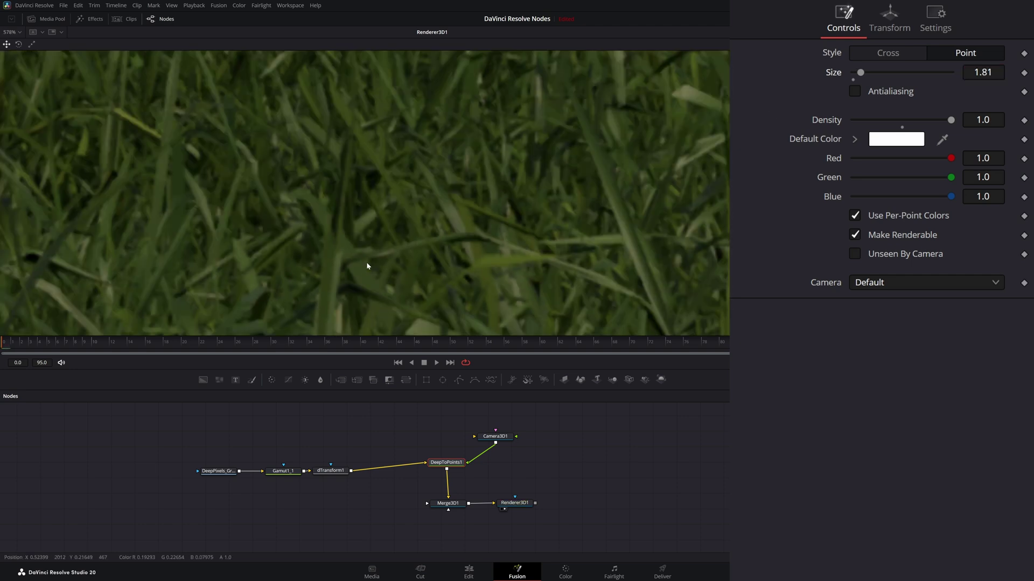
scroll(366, 262, down, 3)
drag(409, 225, 400, 218)
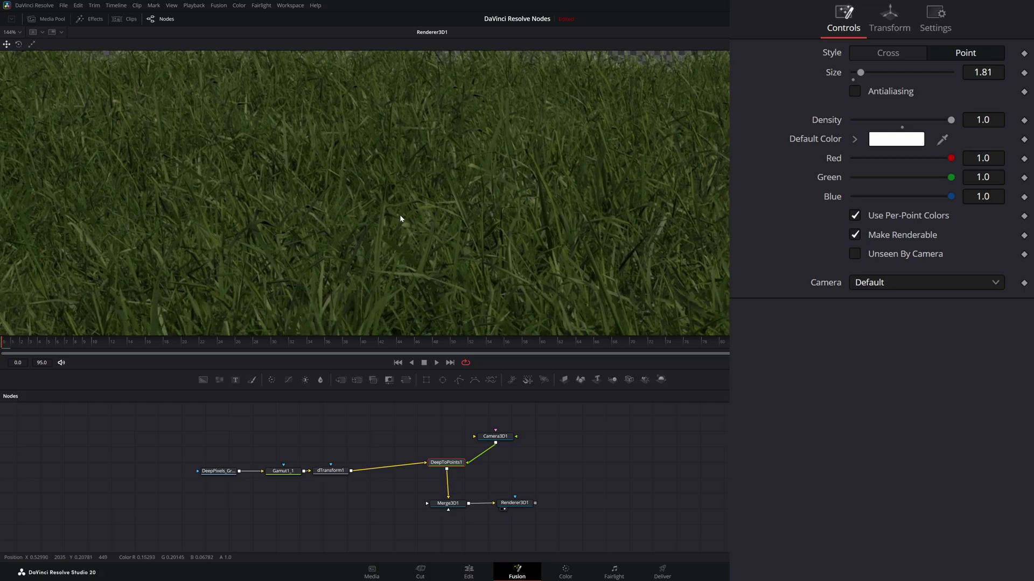
scroll(294, 205, down, 3)
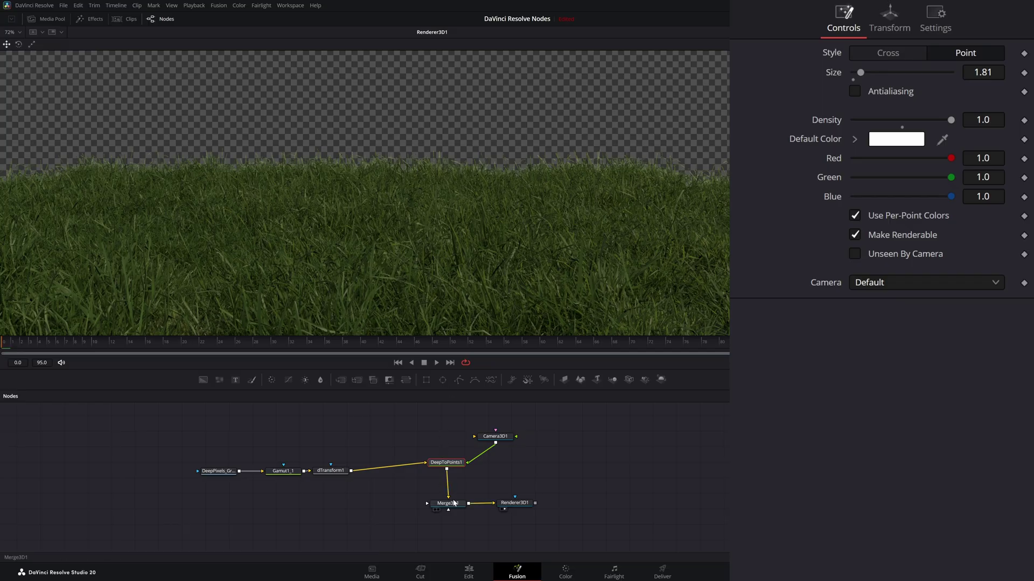
View the Merge3D1 scene zoomed in, trying Cross style before returning to Point.
key(1)
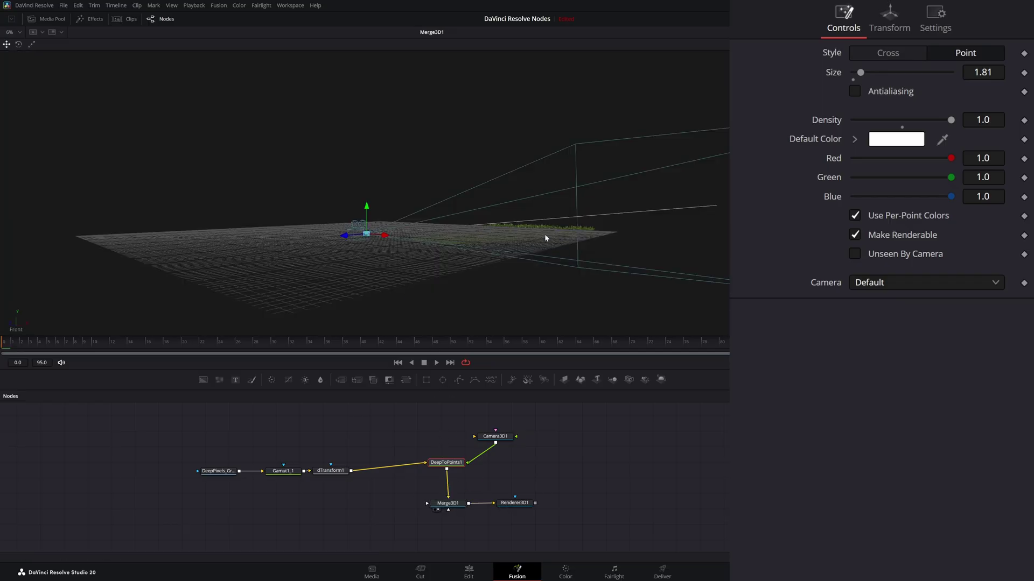
scroll(554, 257, up, 5)
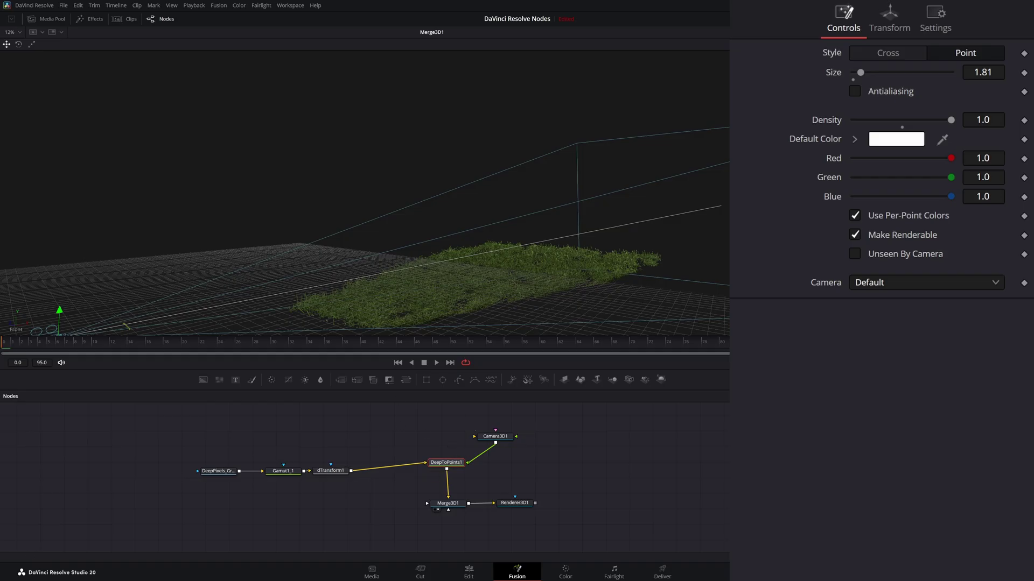
click(895, 54)
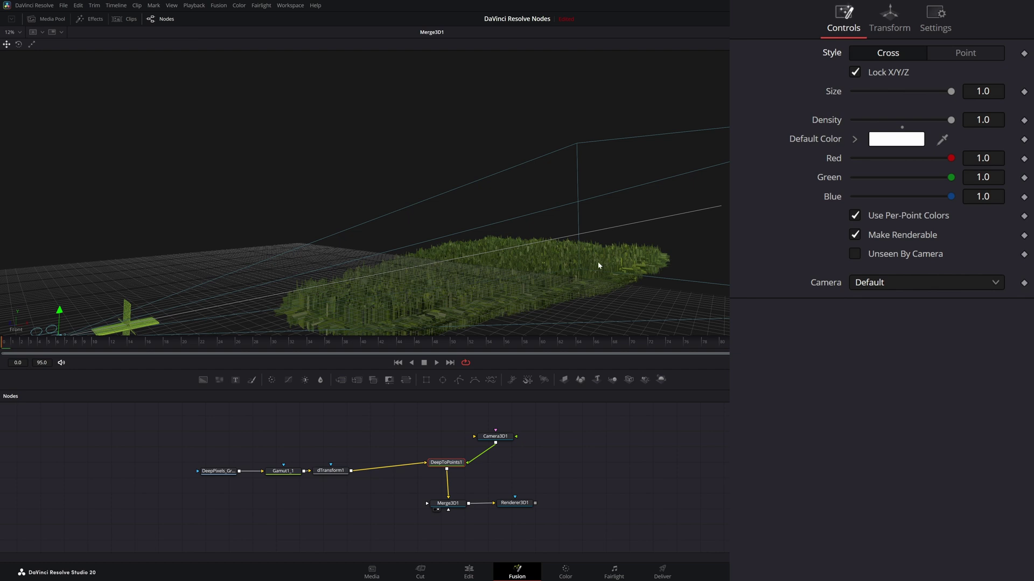
click(966, 53)
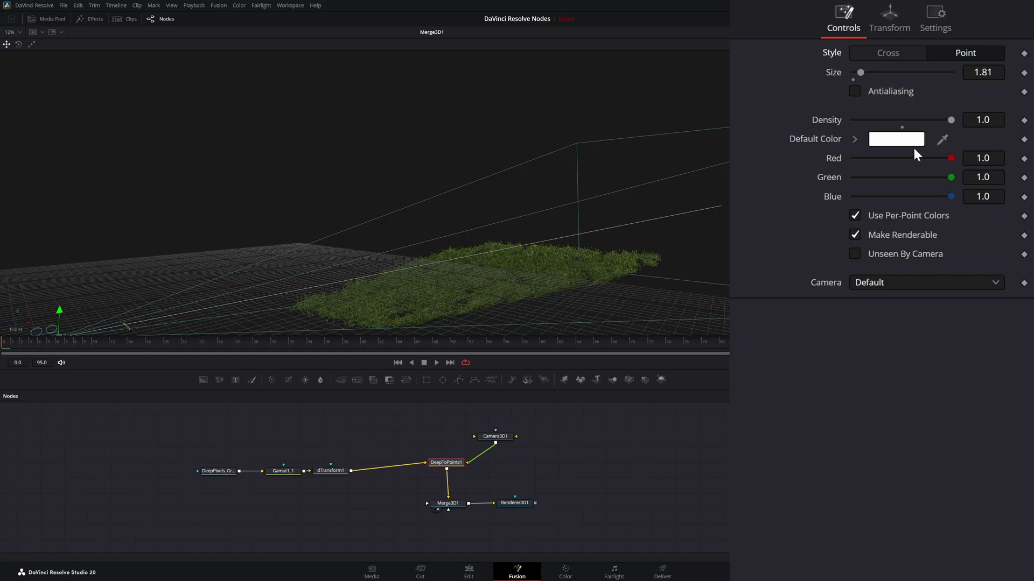
Set Default Color to blue with per-point colours off, then re-enable Use Per-Point Colors.
click(854, 215)
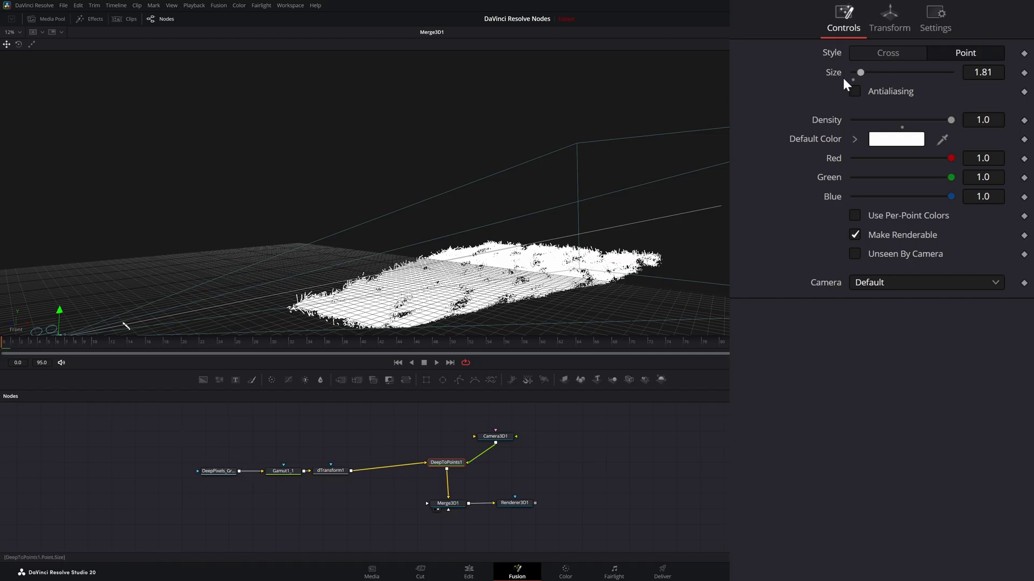
click(910, 140)
drag(572, 291, 542, 240)
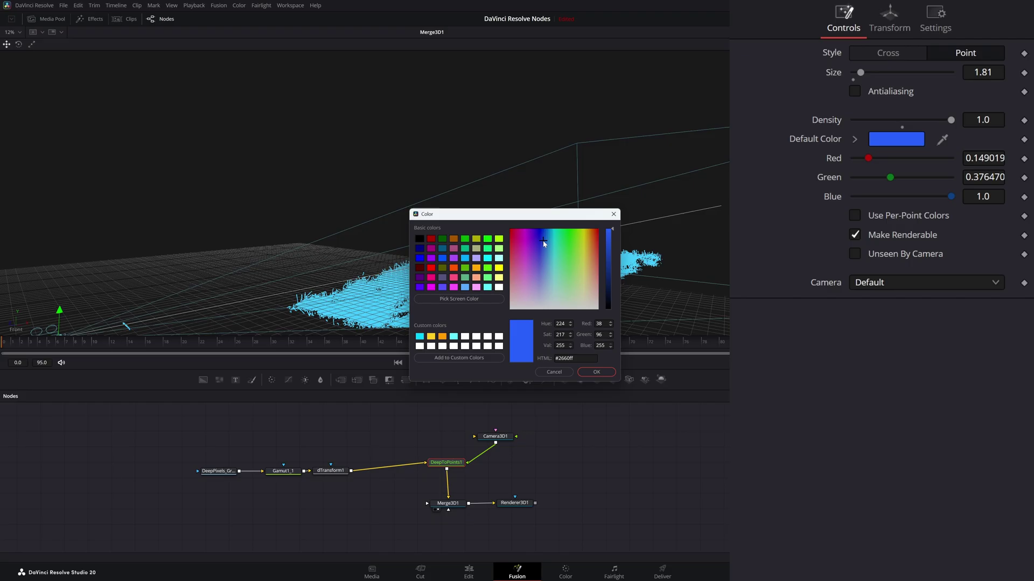
click(596, 372)
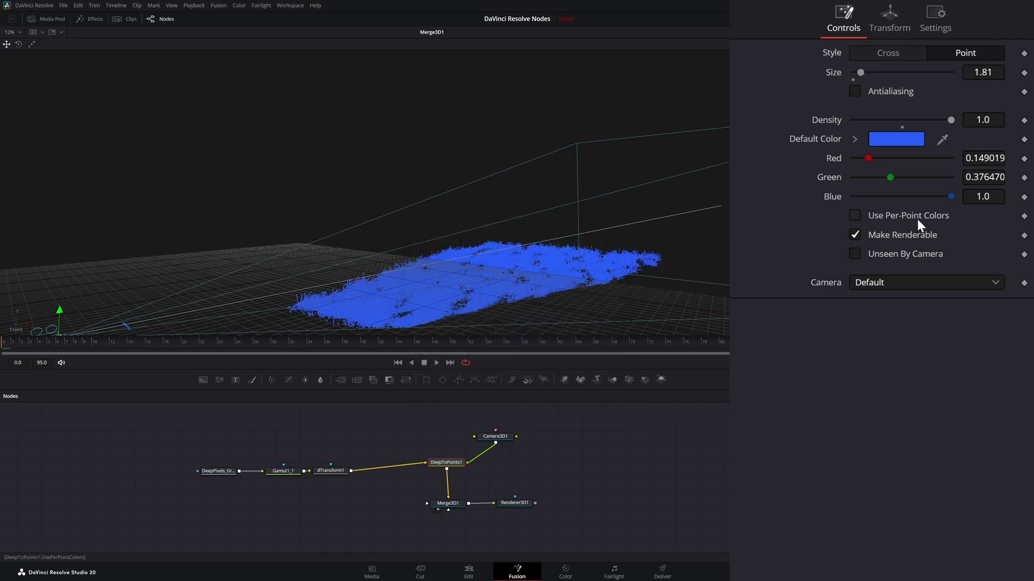
click(854, 215)
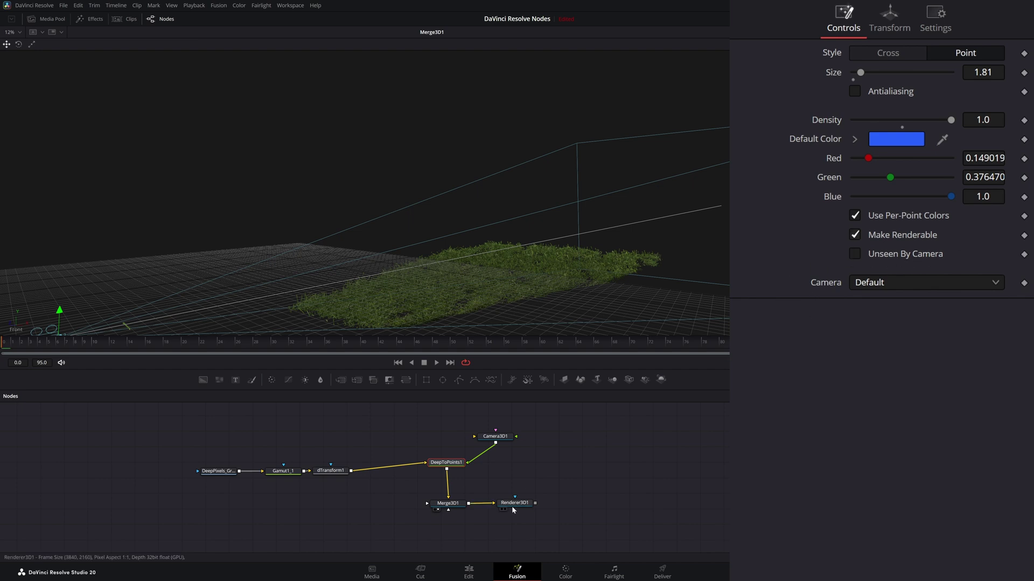
View the Renderer3D1 output and toggle Unseen By Camera on and back off.
click(503, 508)
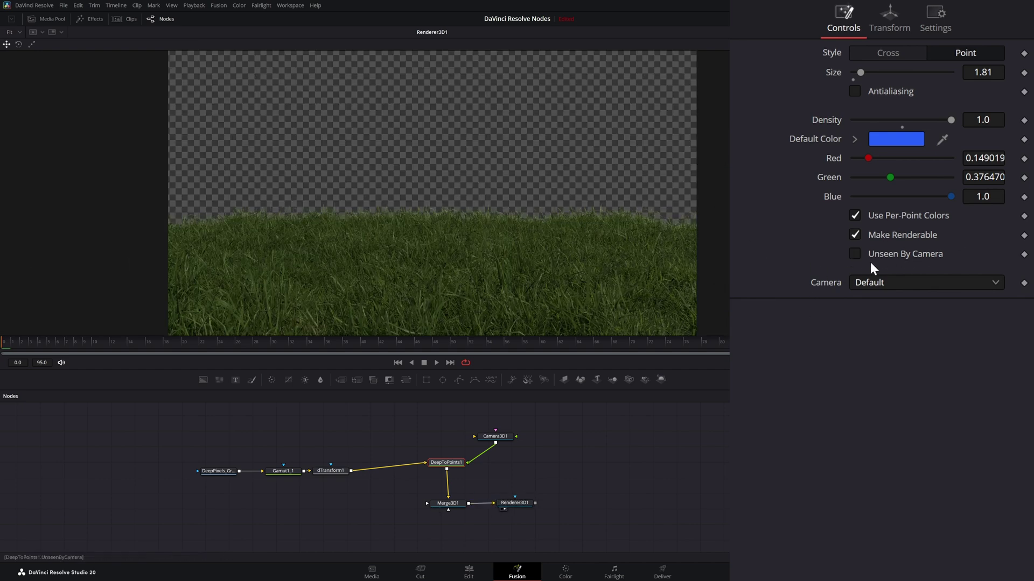
click(855, 254)
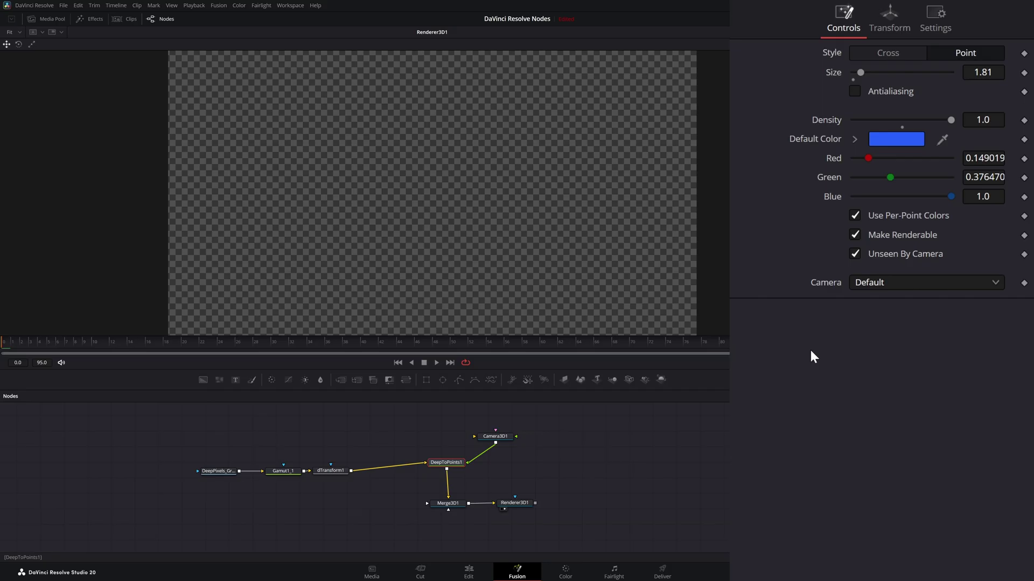
click(854, 253)
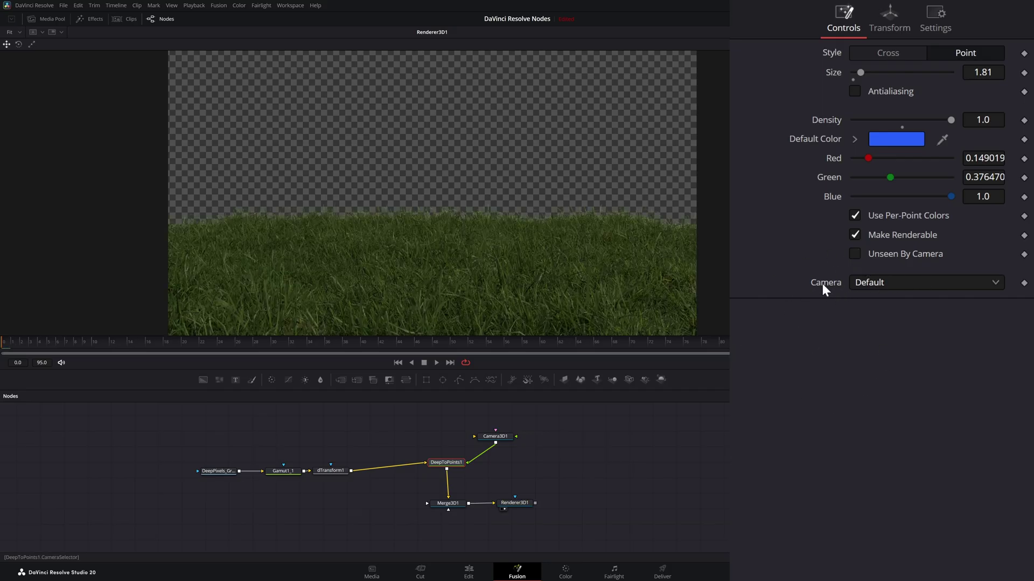
Set DeepToPoints1's Camera to Camera3D1 and move the Camera3D1 node above DeepToPoints1.
click(883, 283)
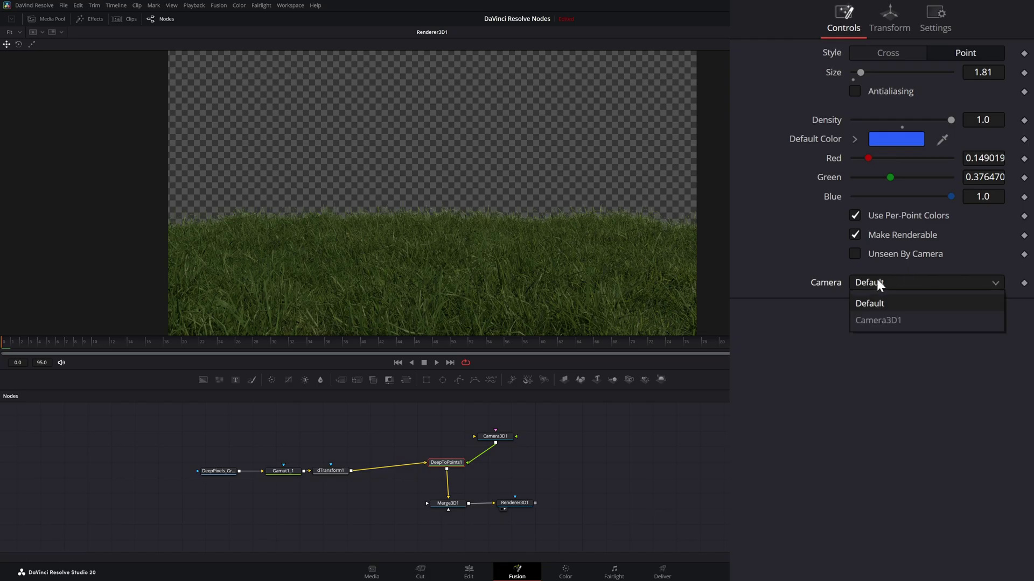
click(886, 322)
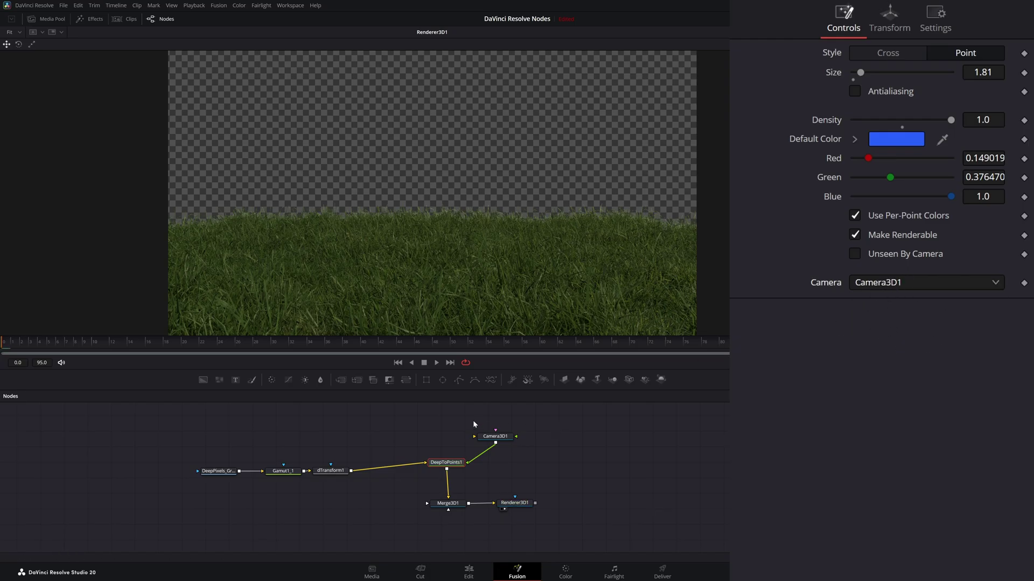
drag(473, 423, 444, 427)
click(445, 462)
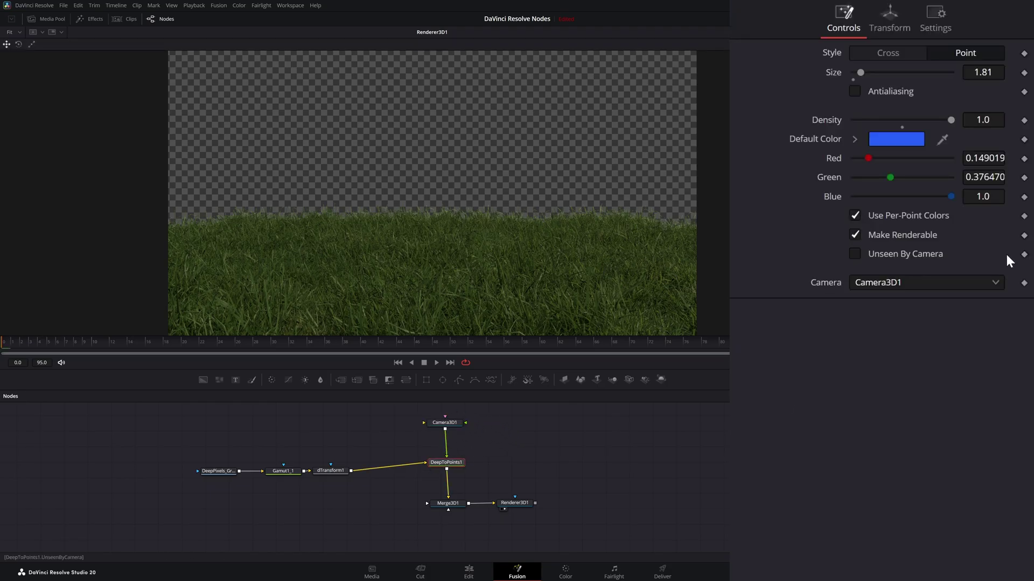
Load Gamut1_1 into the viewer and browse the viewer's Channel submenu without changing anything.
click(890, 16)
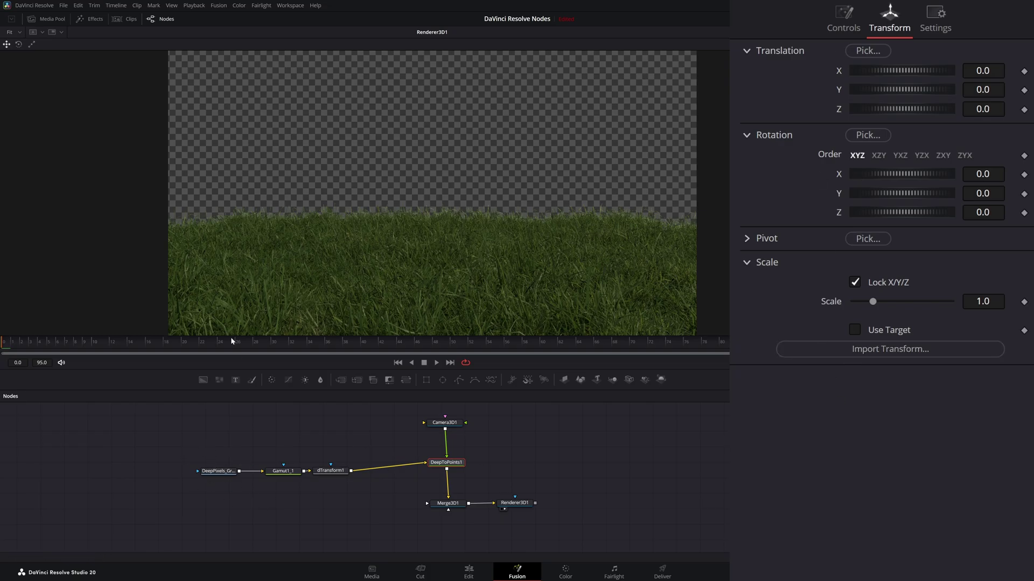
drag(443, 309, 304, 302)
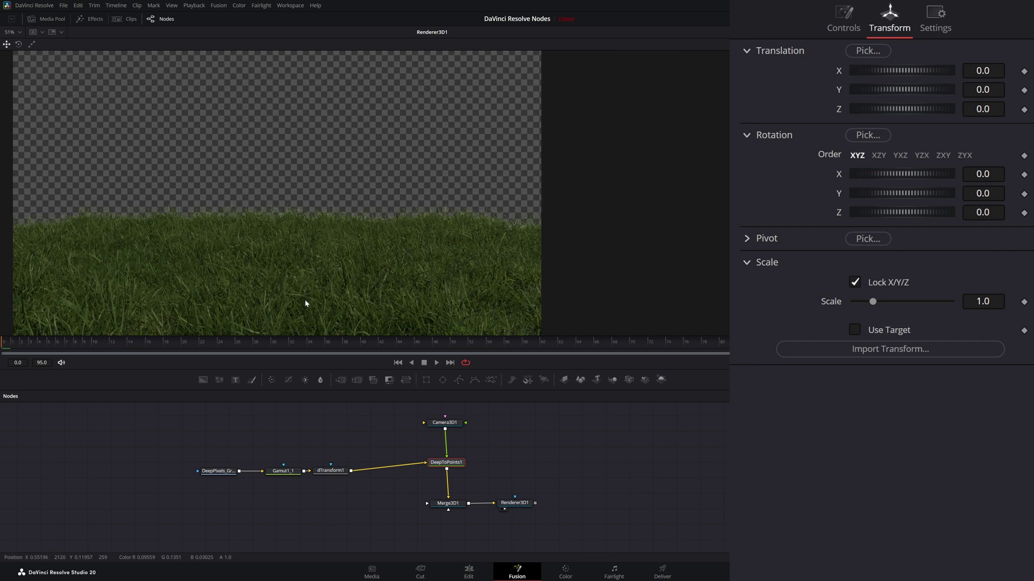
click(294, 476)
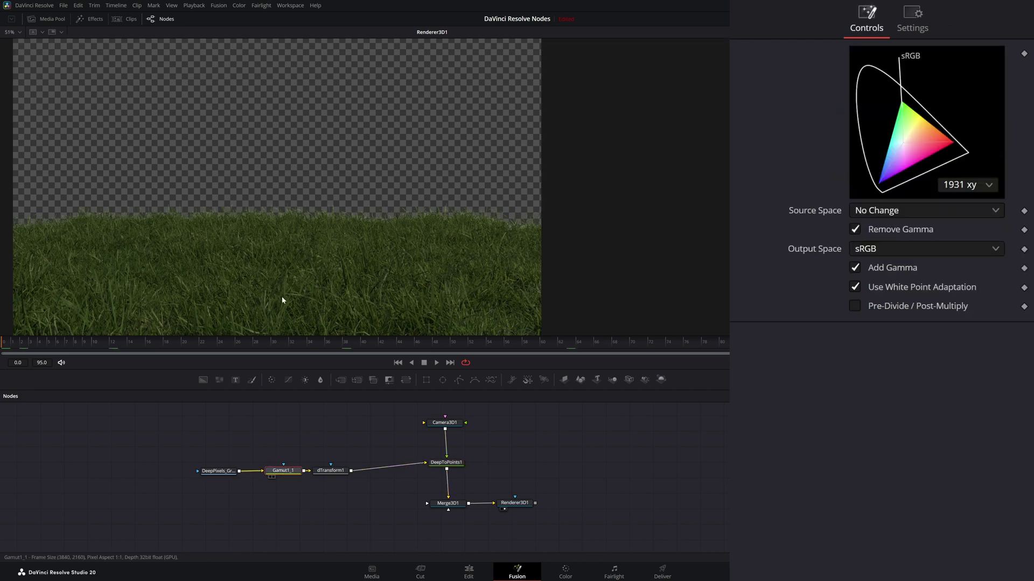
right_click(232, 250)
mouse_move(271, 265)
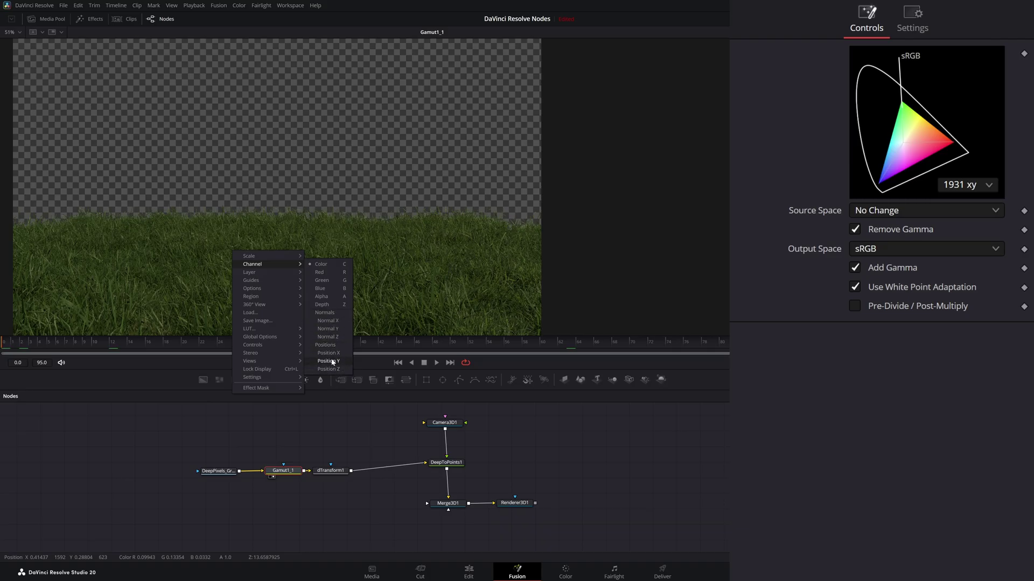
click(345, 451)
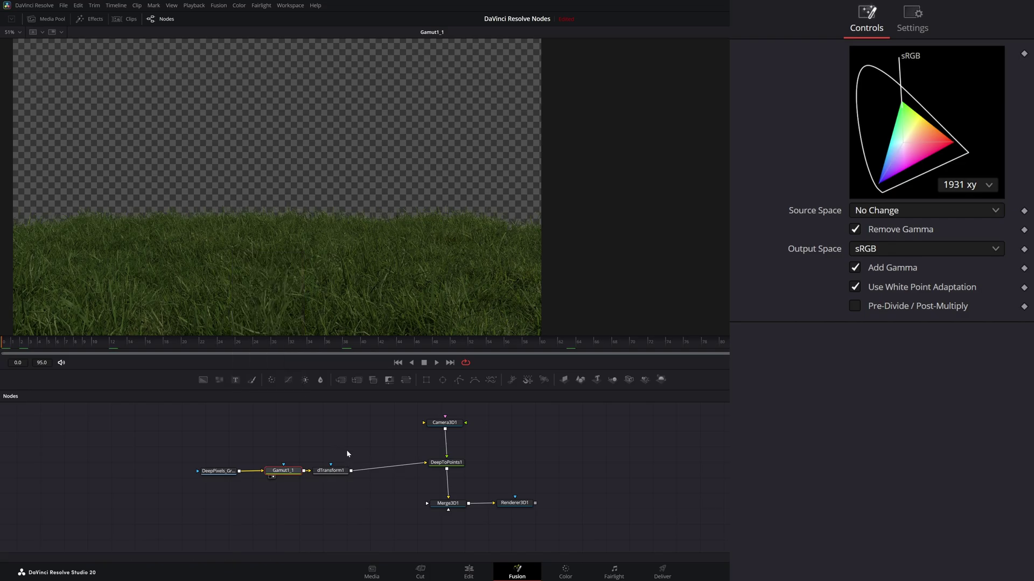
View DeepToPoints1 in the viewer, orbit it, and slide the point cloud along Translation X.
click(442, 464)
key(1)
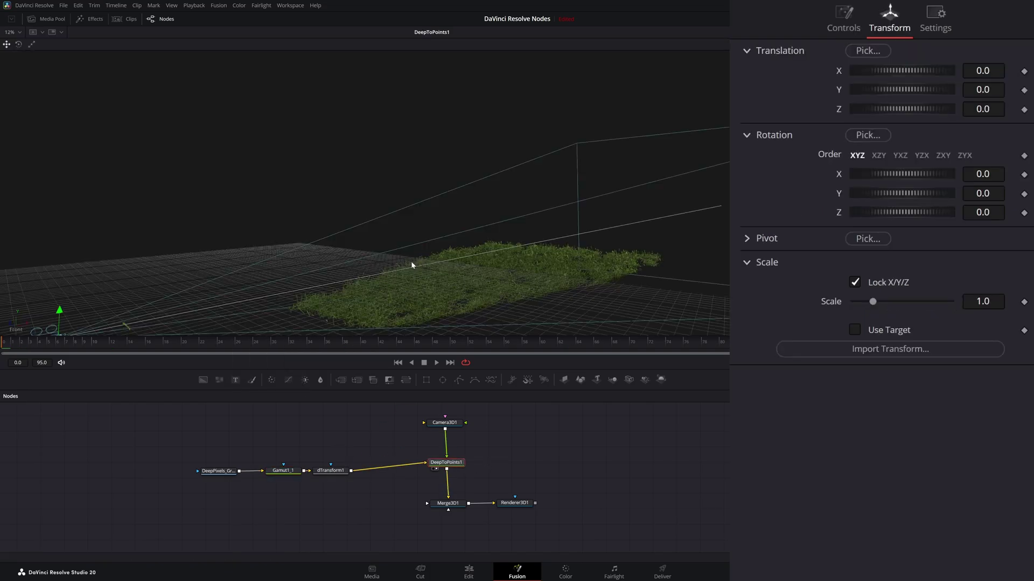
drag(411, 260, 399, 312)
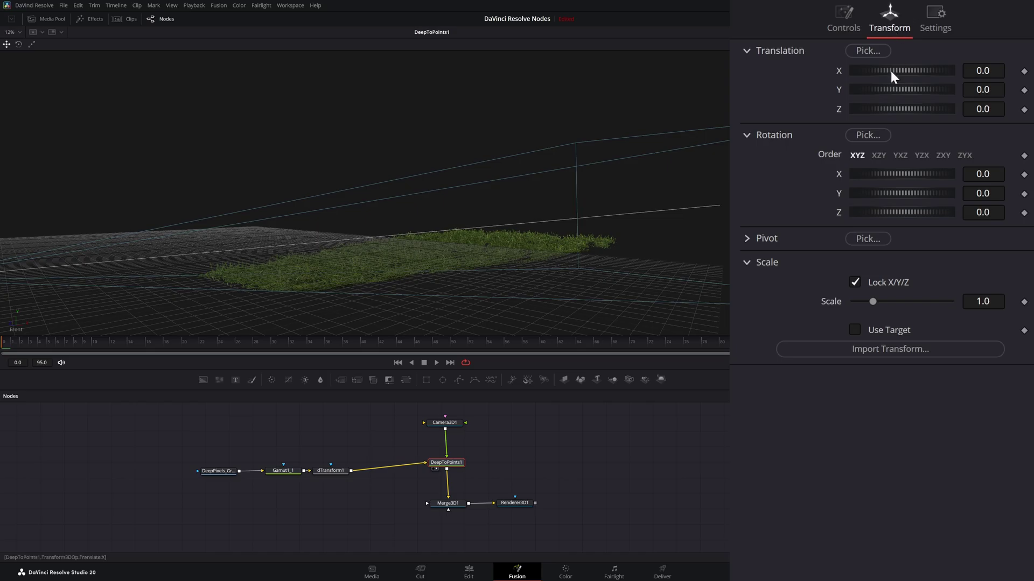
drag(890, 70, 937, 82)
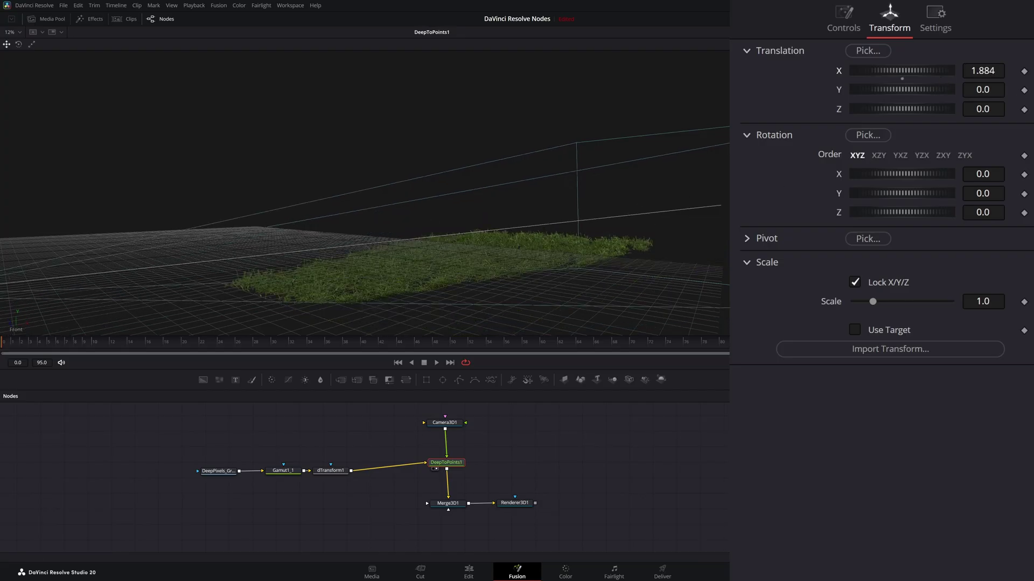
drag(467, 287, 466, 274)
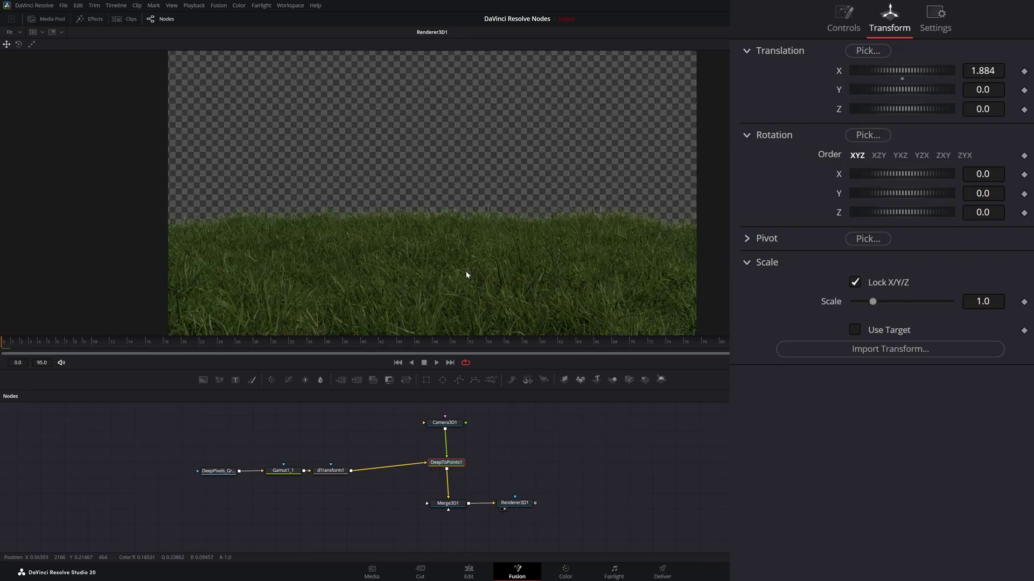
Reset Translation X to 0, then try a Rotation Y offset and reset it to 0.
drag(916, 77, 835, 158)
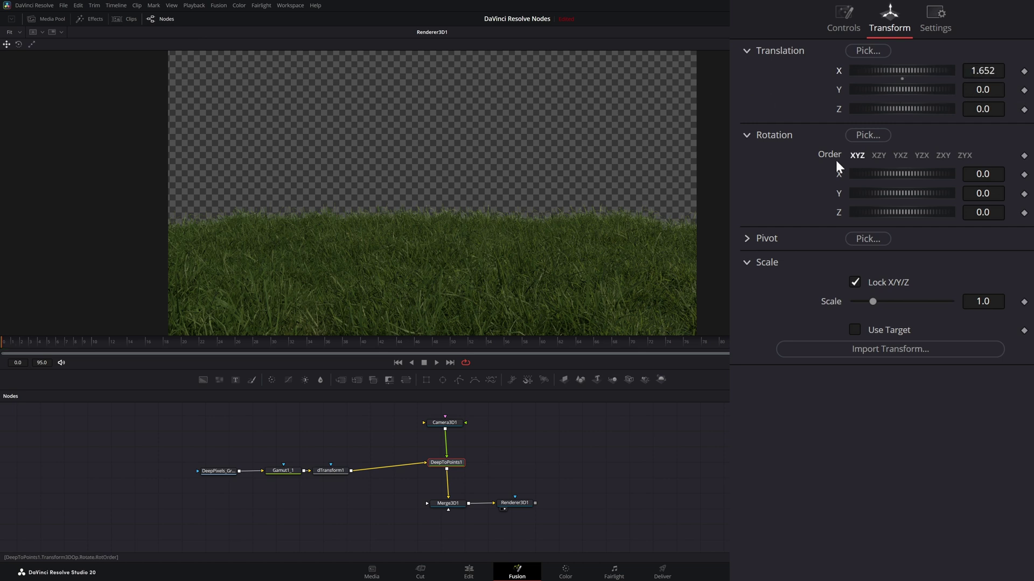
double_click(839, 70)
drag(877, 193, 974, 200)
click(902, 201)
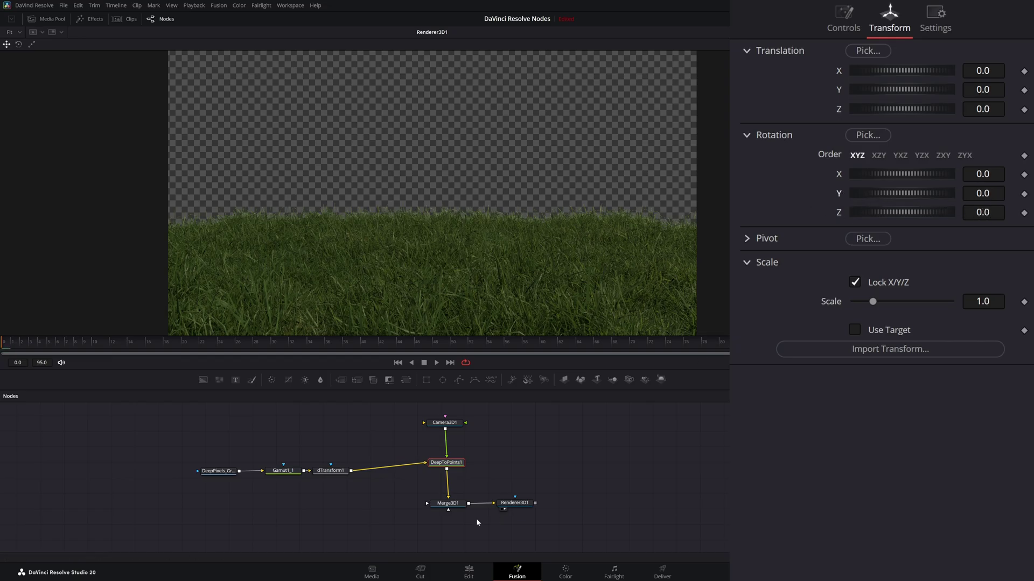
Show the Merge3D1 scene in the viewer, then test Rotation Y and reset it to 0.
click(449, 504)
key(1)
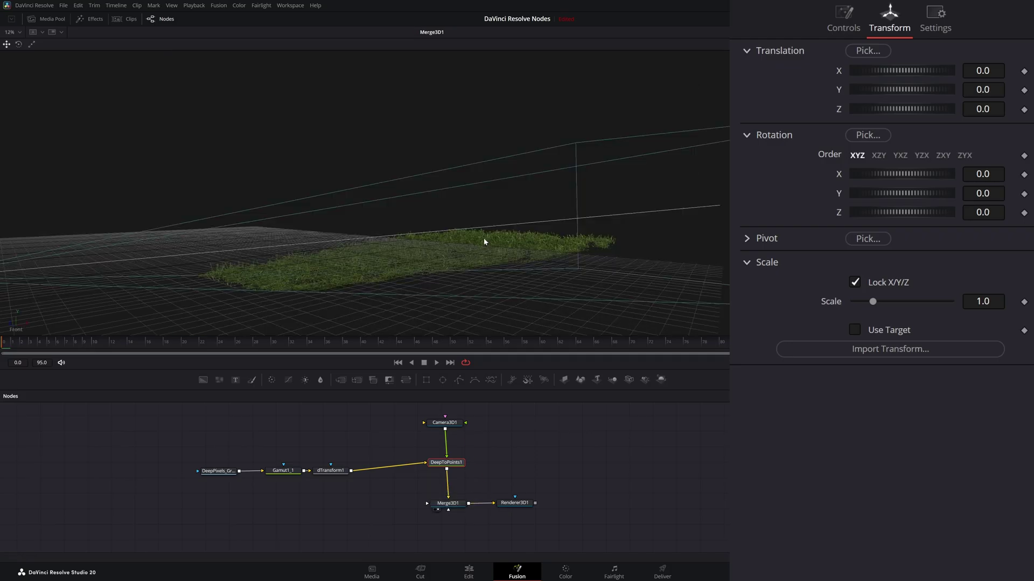
mouse_move(899, 196)
mouse_down()
mouse_move(931, 196)
mouse_move(880, 192)
mouse_move(904, 193)
mouse_up()
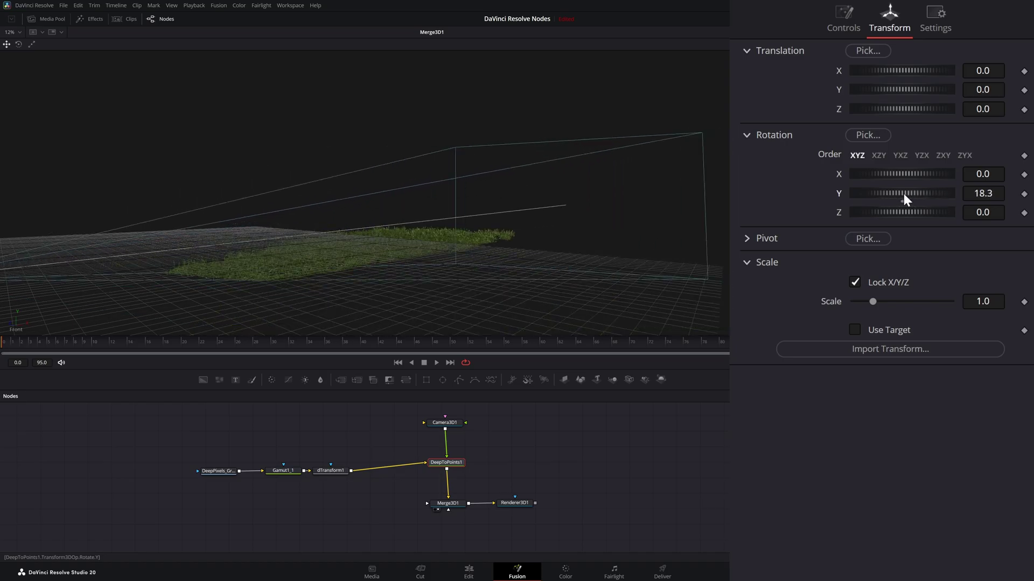
double_click(839, 195)
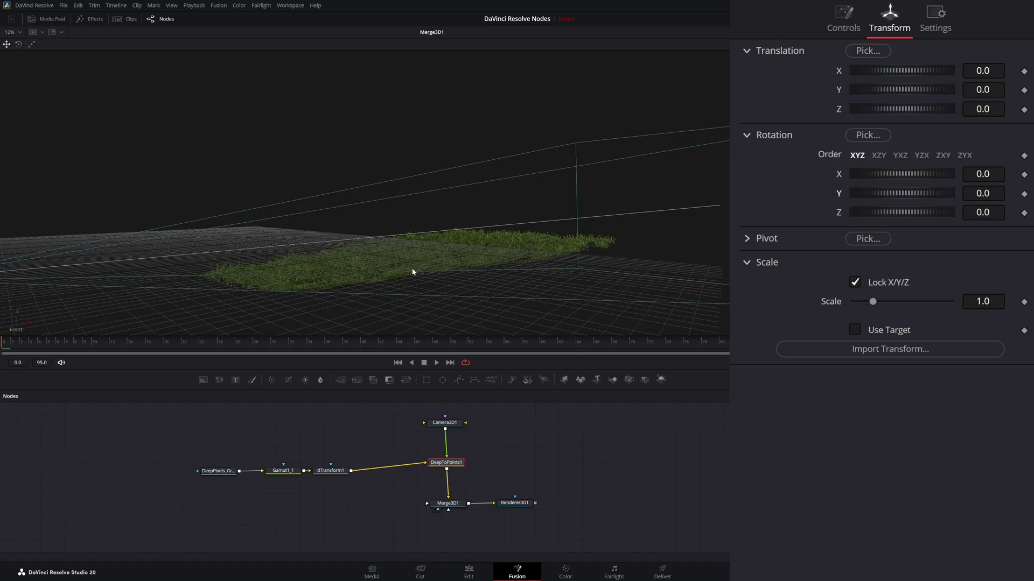
Check the Renderer3D1 output, return to Merge3D1, and shift dTransform1 right in the graph.
drag(183, 438, 239, 502)
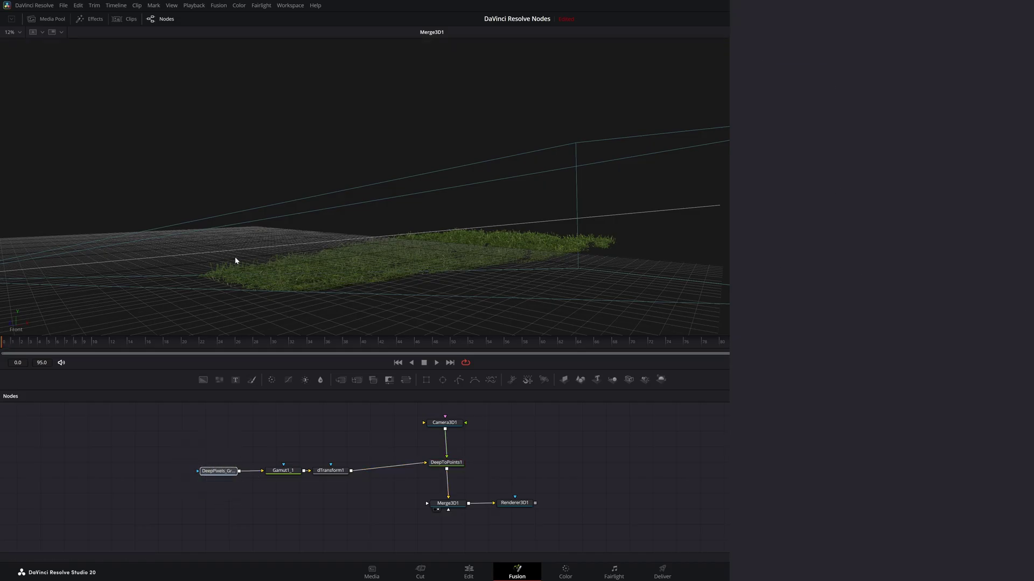
drag(515, 502, 431, 237)
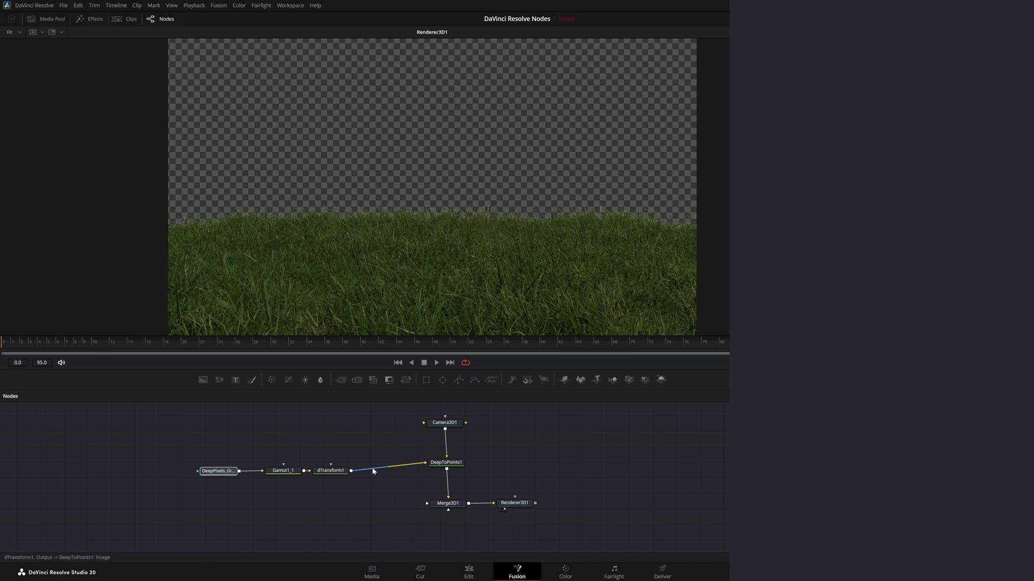
click(330, 471)
click(338, 449)
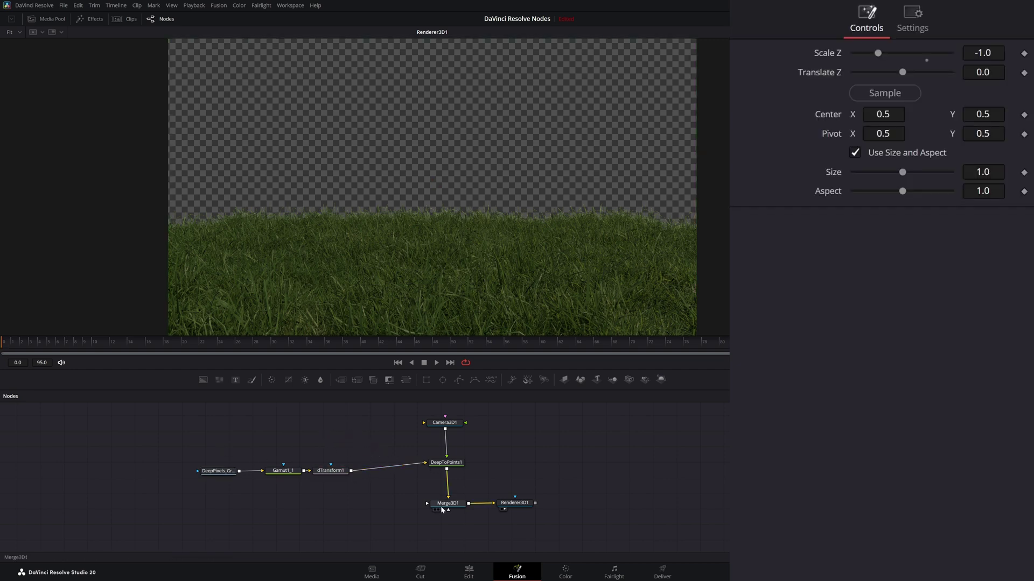
drag(439, 503, 482, 273)
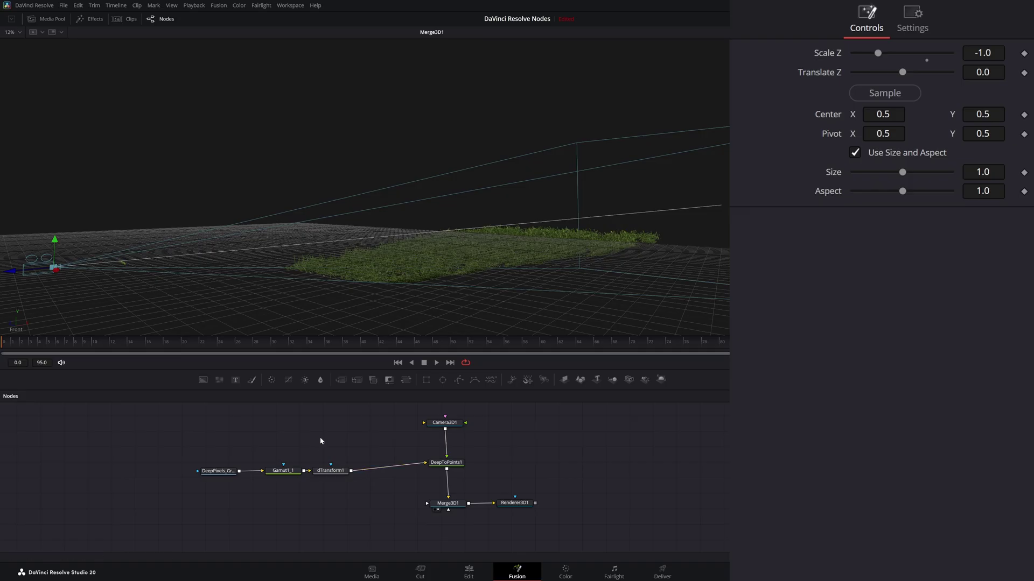
drag(331, 470, 393, 471)
Insert an Image To Deep node after Gamut1_1 via the tool search.
click(283, 471)
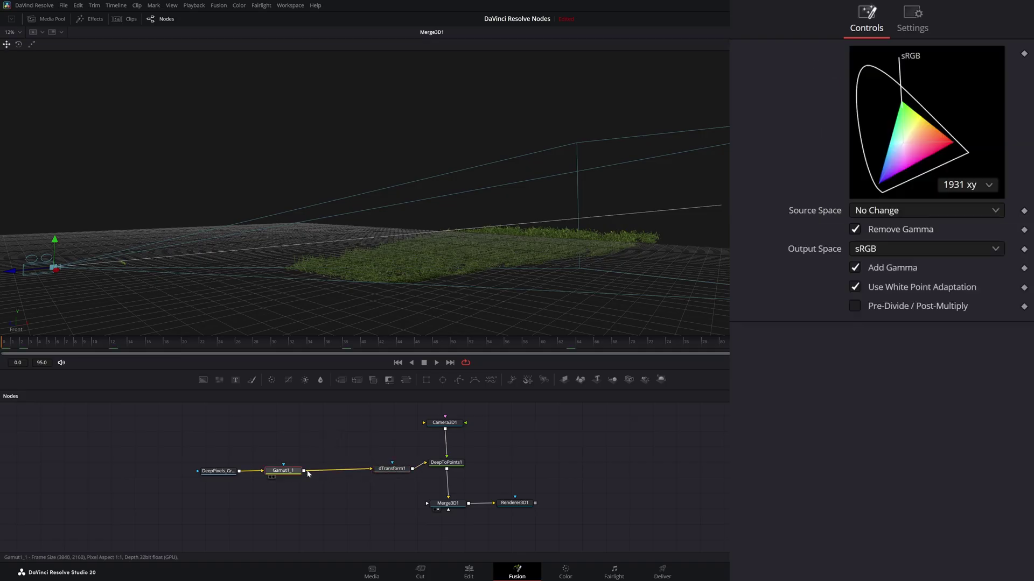
key(shift+space)
text(dtr)
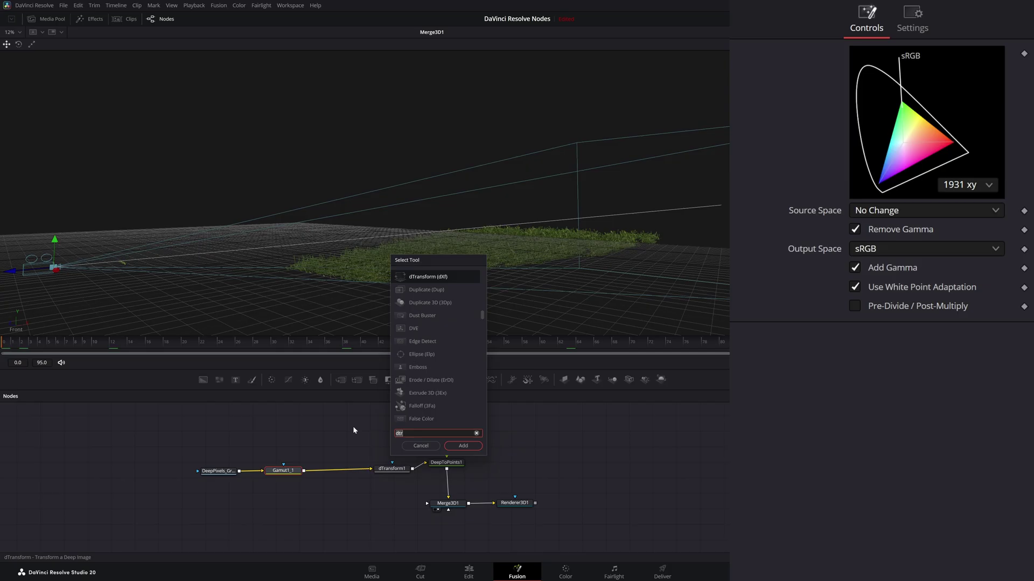
key(BackSpace)
key(BackSpace)
key(BackSpace)
text(imag)
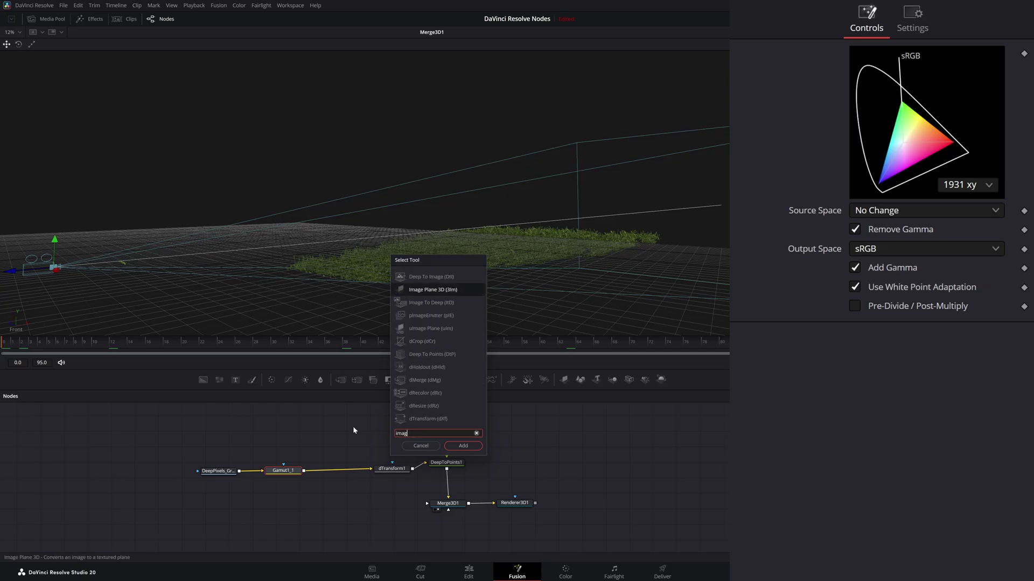
click(422, 303)
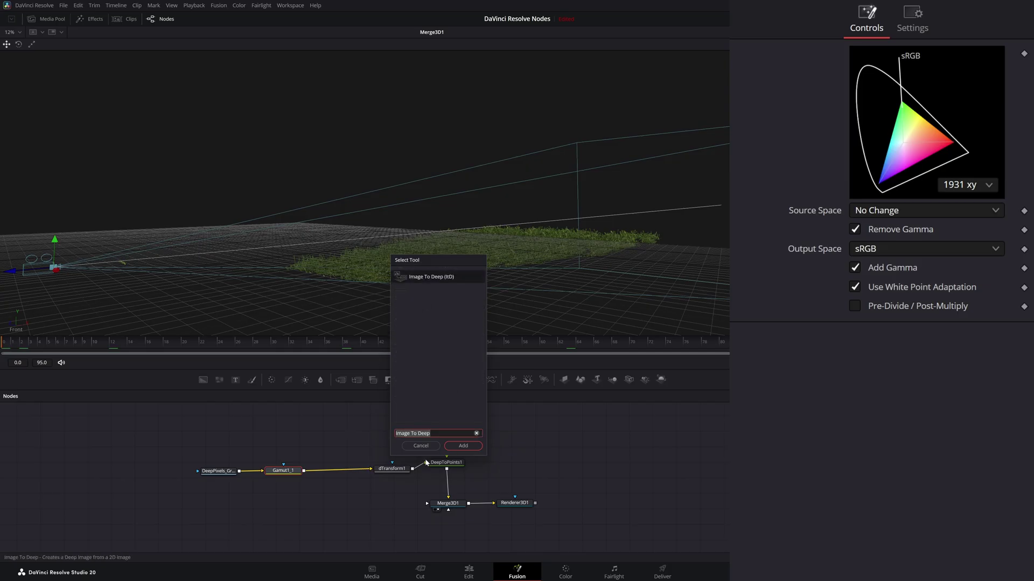
click(463, 446)
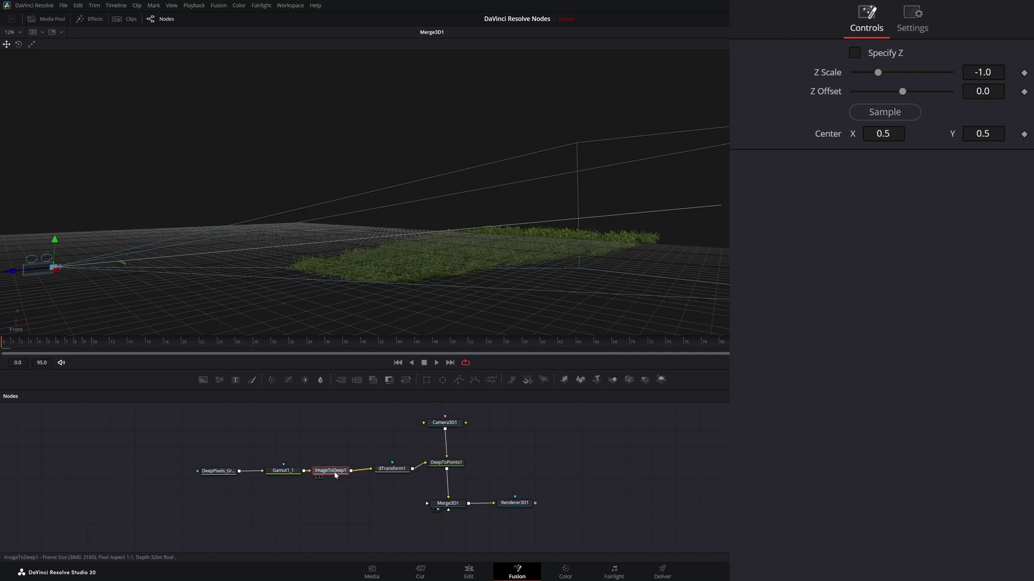
Pull ImageToDeep1 out of the chain, delete it, and shift DeepToPoints1 right.
drag(344, 475, 345, 473)
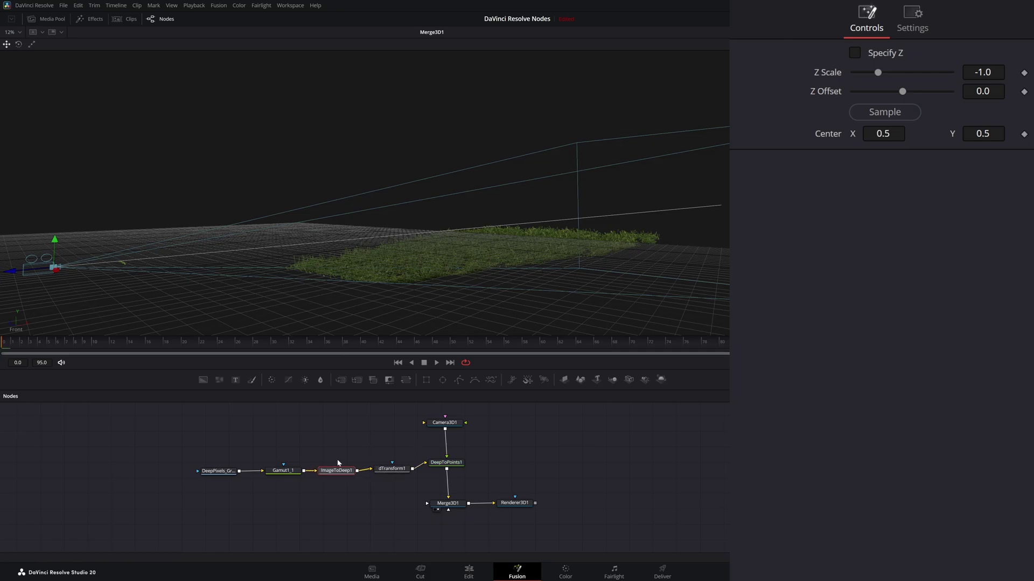
drag(342, 472, 342, 453)
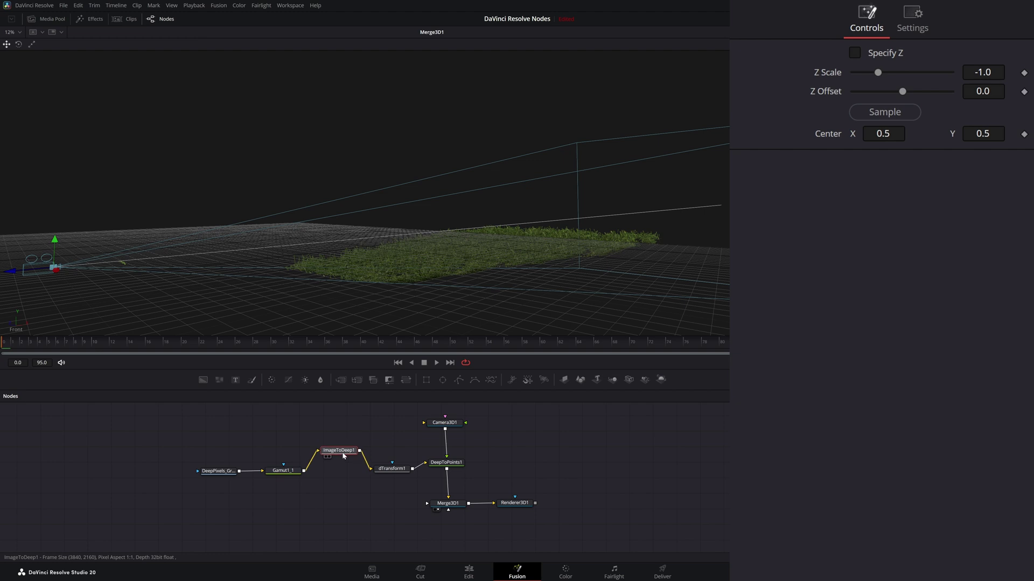
drag(176, 446, 253, 494)
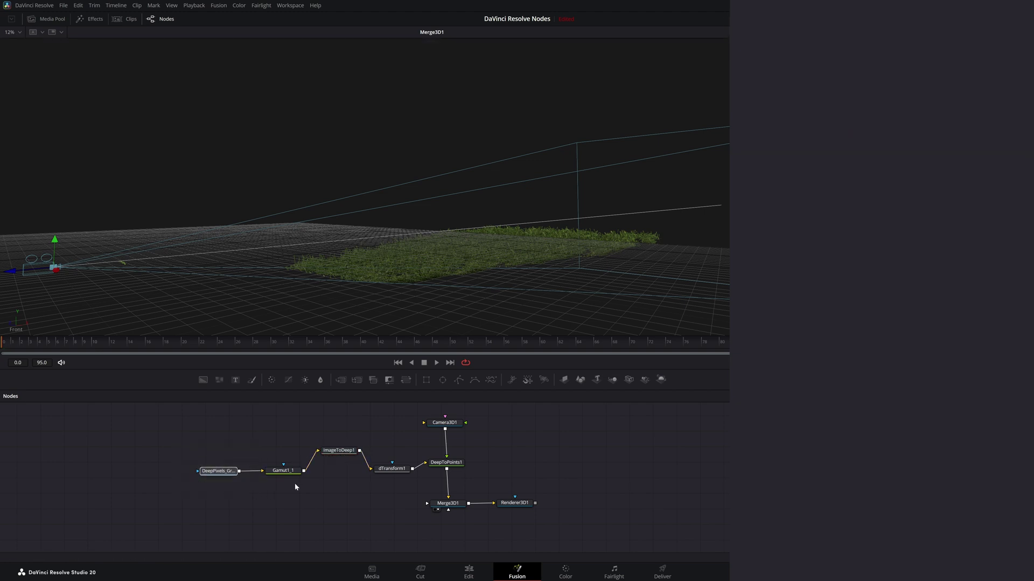
click(340, 455)
drag(341, 455, 329, 420)
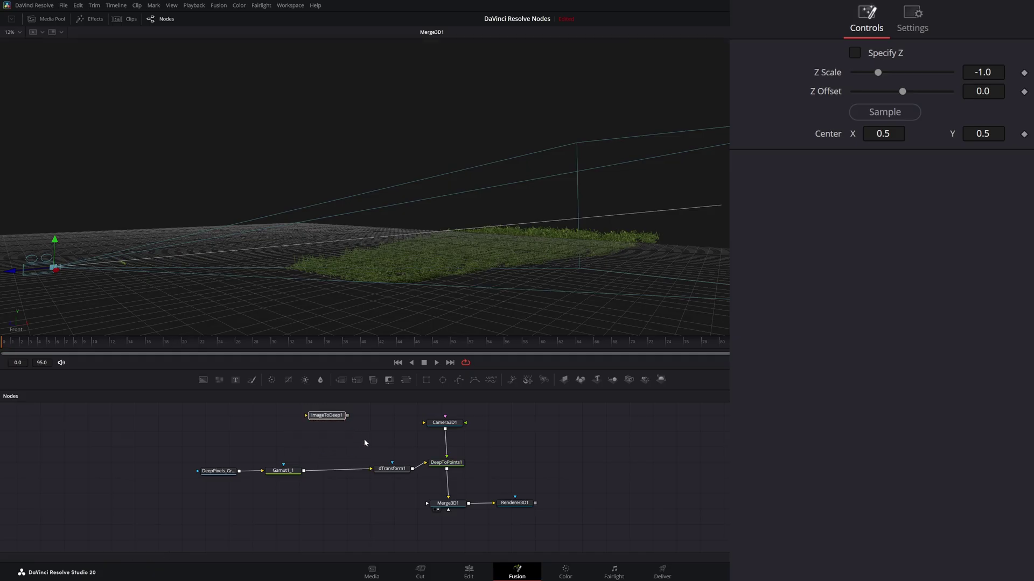
key(1)
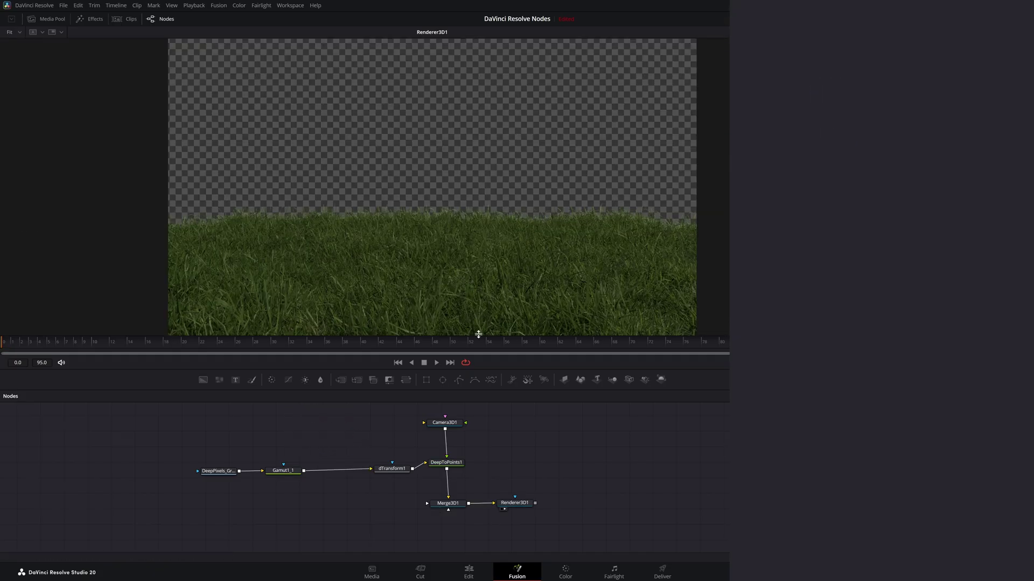
click(439, 467)
drag(439, 466, 466, 467)
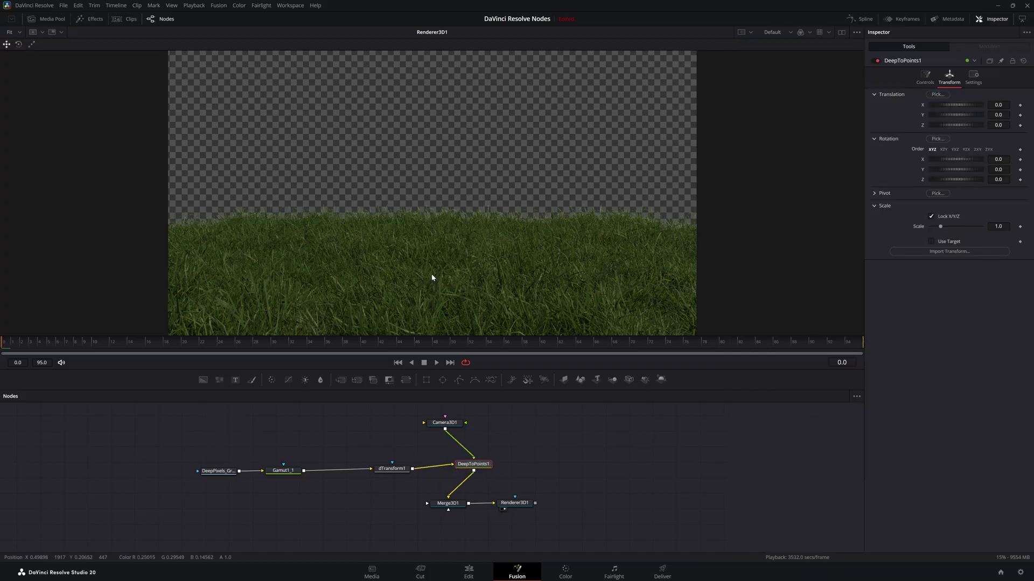